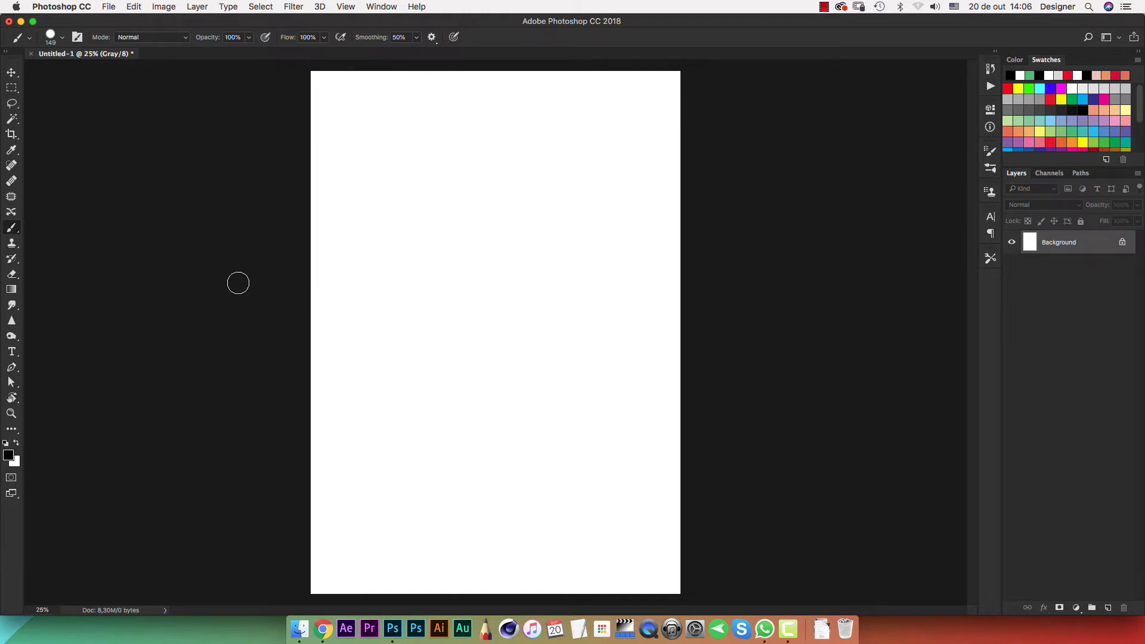
- Paint a vertical black test stroke and a dot with the 149 px brush, and undo both
drag(404, 200, 400, 334)
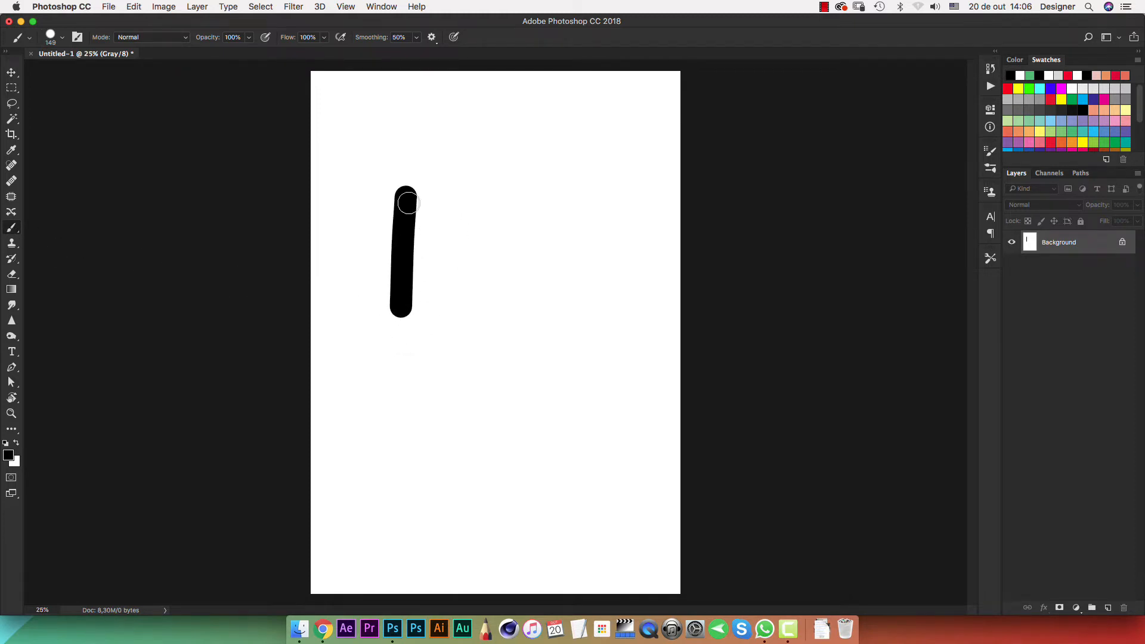
right_click(411, 256)
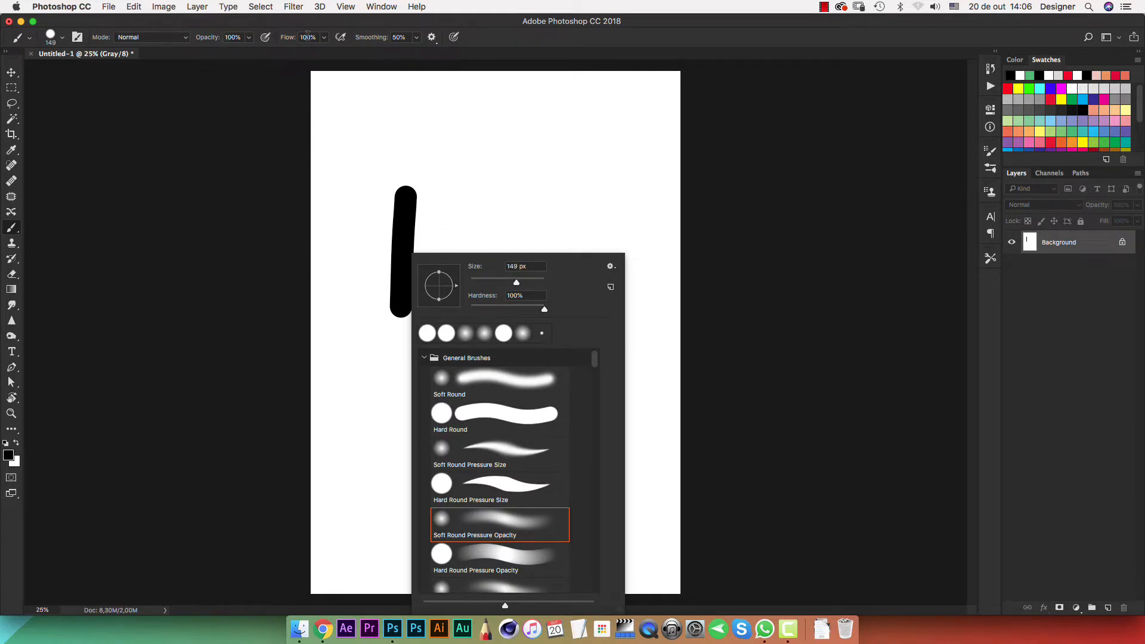
click(491, 191)
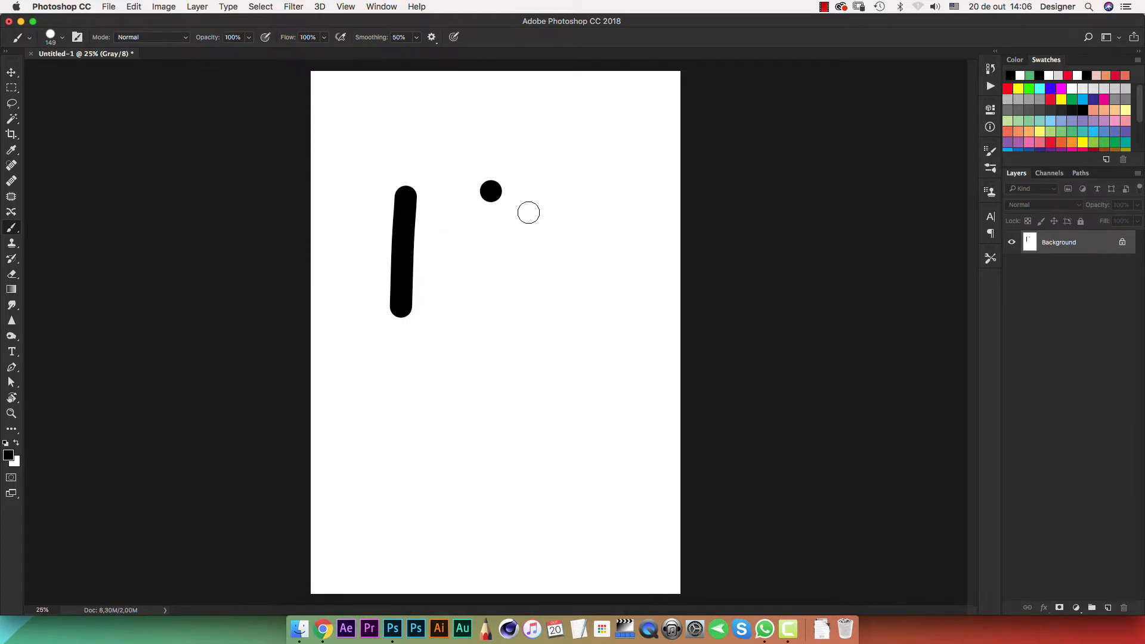
key(super+alt+z)
key(super+alt+z)
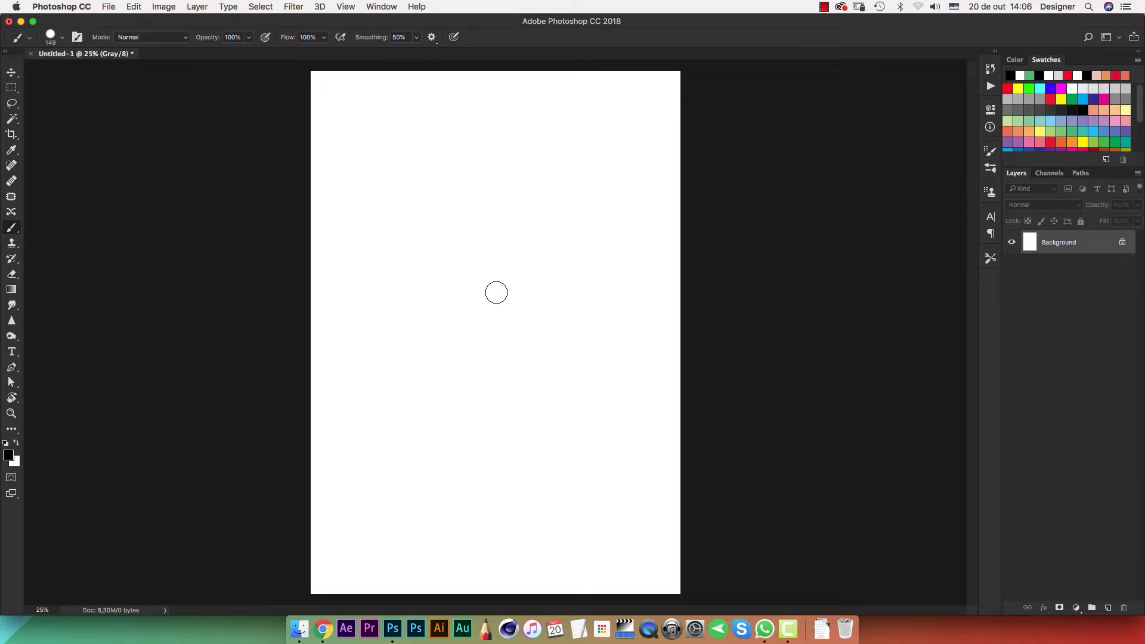
- Open the Brush Settings and set the brush size to 162 px, keeping hardness at 100%
click(989, 153)
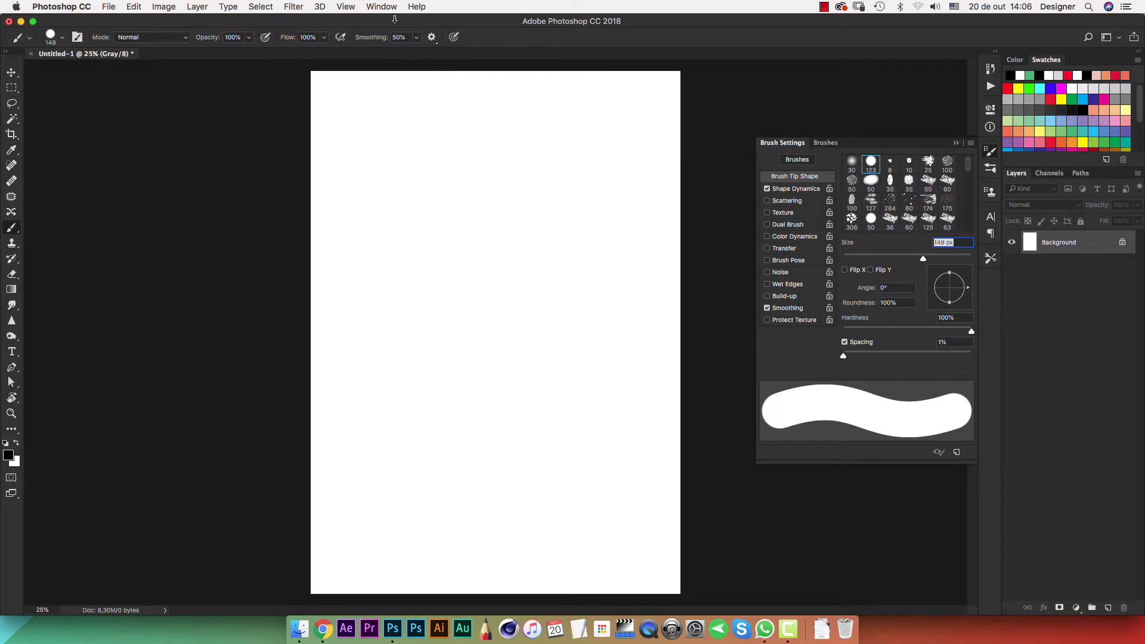
click(346, 7)
mouse_move(380, 8)
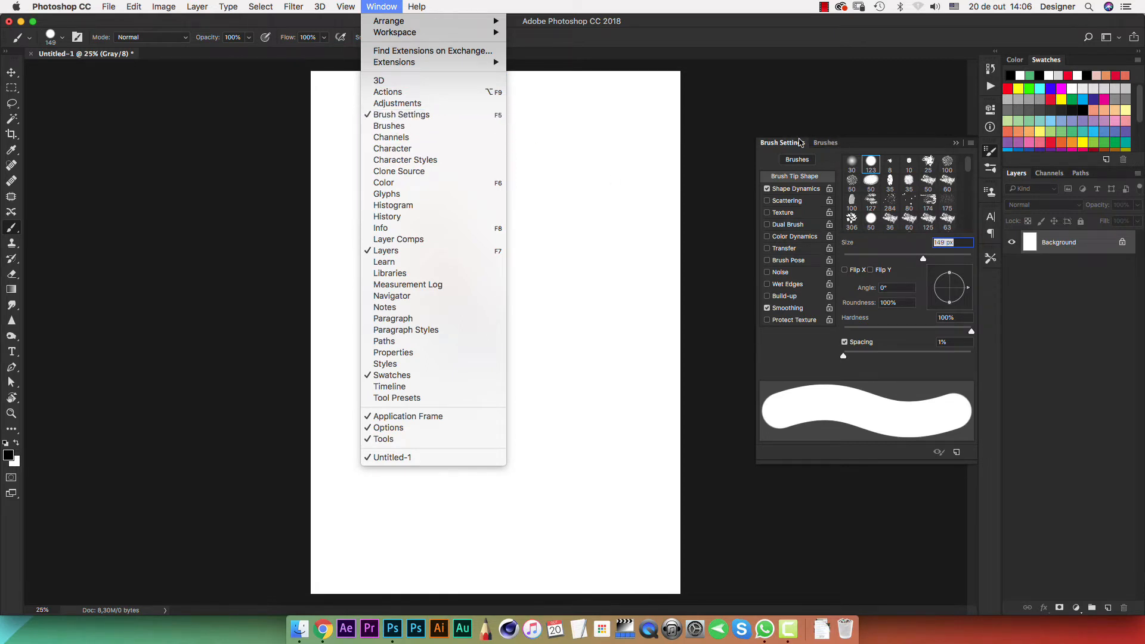
click(792, 146)
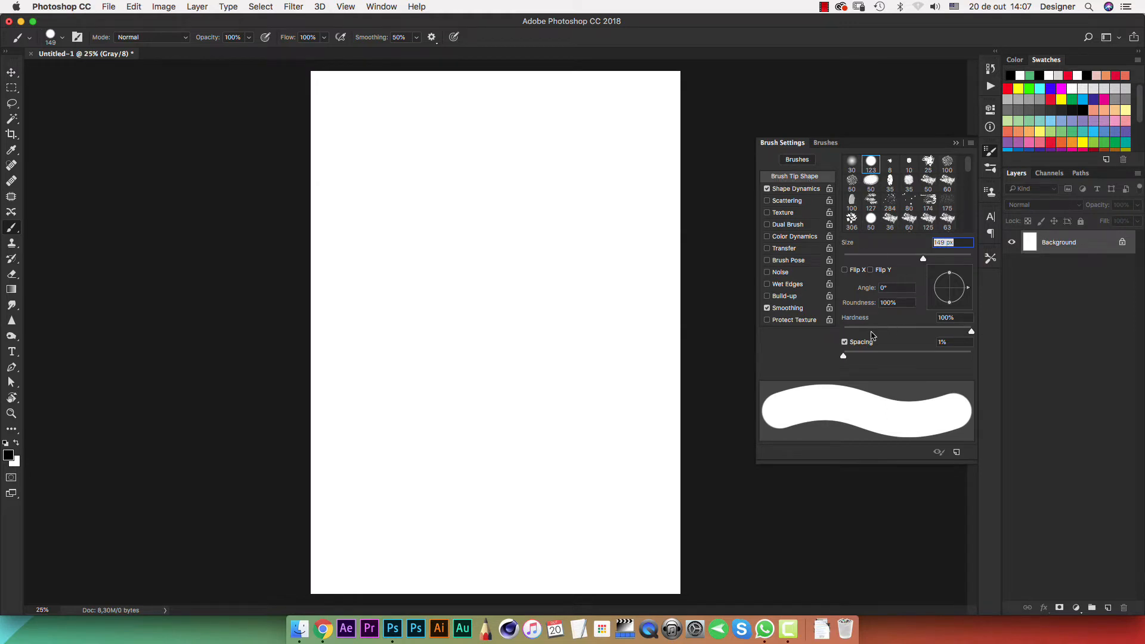
mouse_move(970, 333)
mouse_down()
mouse_move(894, 331)
mouse_move(1001, 340)
mouse_up()
mouse_move(924, 261)
mouse_down()
mouse_move(951, 285)
mouse_move(954, 276)
mouse_up()
- Flatten the brush tip to 17% roundness at a -27° angle and paint calligraphic strokes across the upper half of the page
right_click(509, 268)
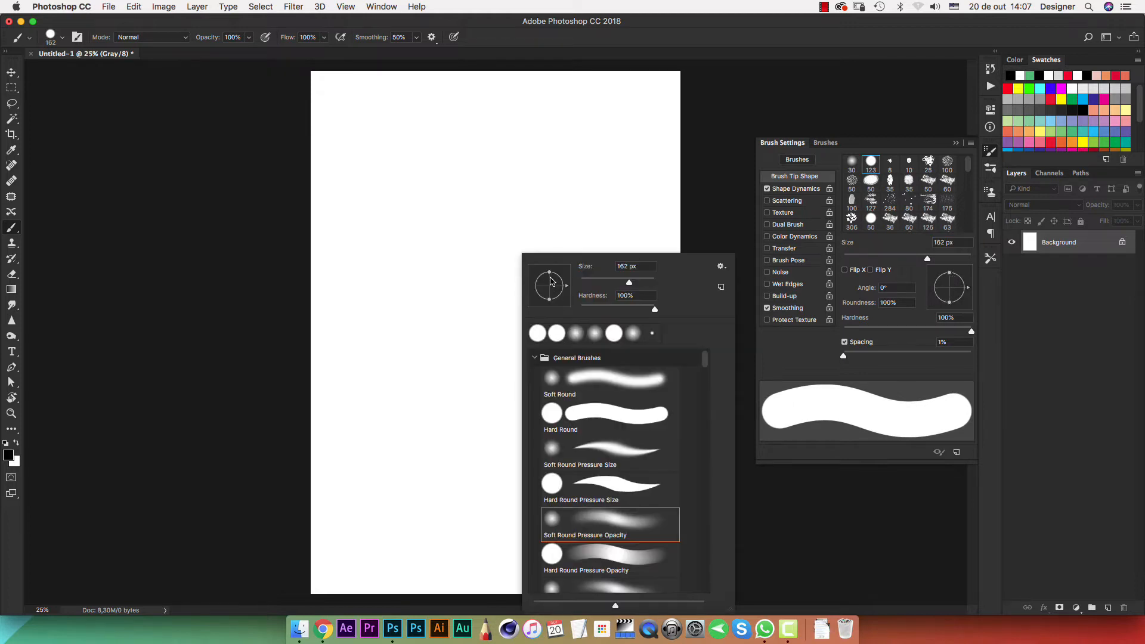
drag(549, 273, 569, 300)
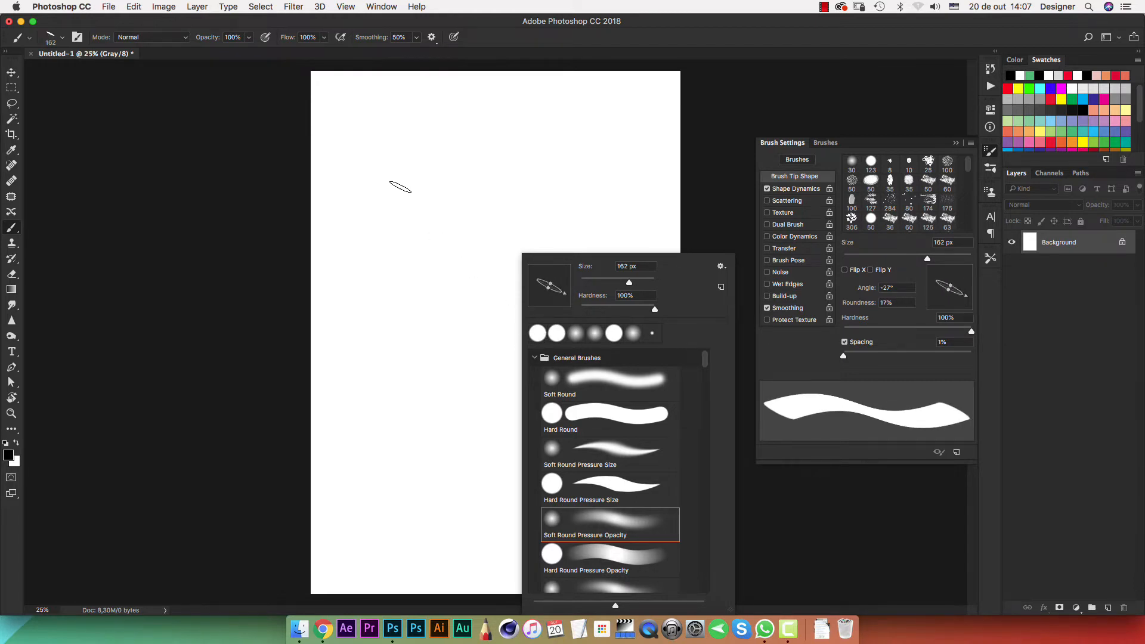
mouse_move(401, 186)
mouse_down()
mouse_move(403, 268)
mouse_move(372, 222)
mouse_move(353, 258)
mouse_move(361, 331)
mouse_move(429, 239)
mouse_move(455, 257)
mouse_move(415, 412)
mouse_move(408, 340)
mouse_move(379, 322)
mouse_move(393, 369)
mouse_up()
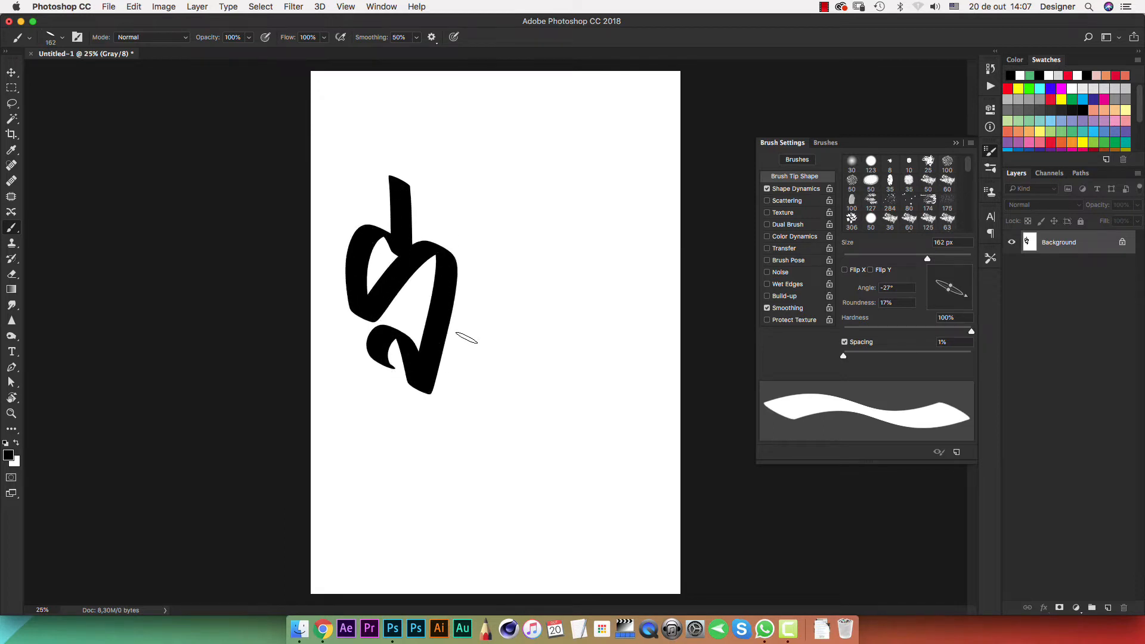
mouse_move(469, 262)
mouse_down()
mouse_move(458, 377)
mouse_move(471, 301)
mouse_move(489, 335)
mouse_move(516, 308)
mouse_move(568, 436)
mouse_up()
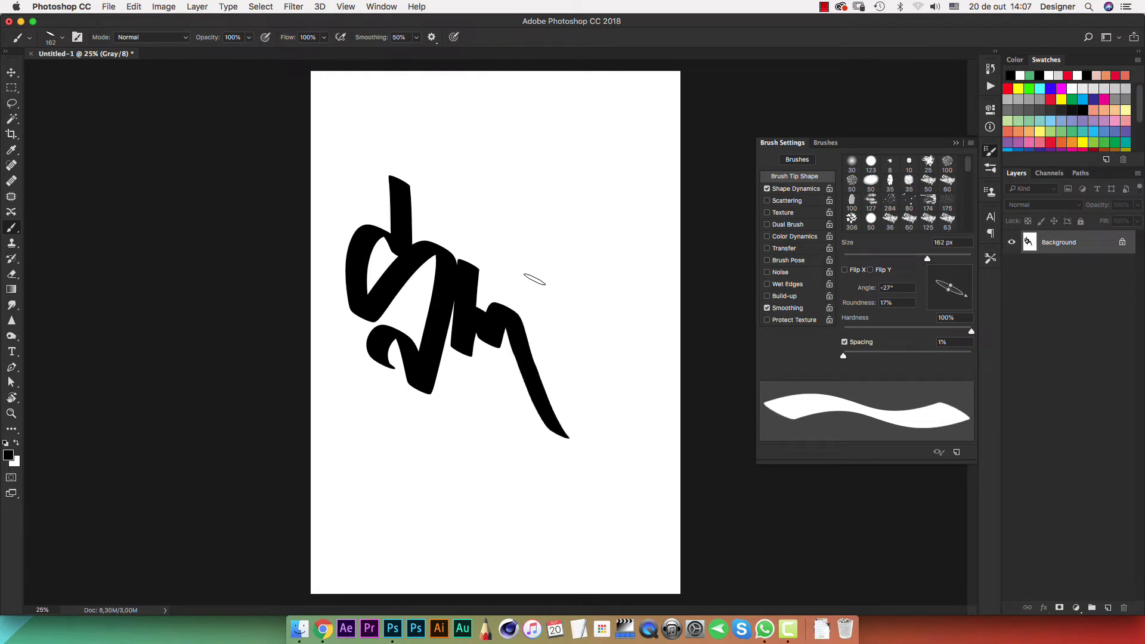
mouse_move(531, 282)
mouse_down()
mouse_move(566, 298)
mouse_move(572, 368)
mouse_move(541, 315)
mouse_move(555, 373)
mouse_up()
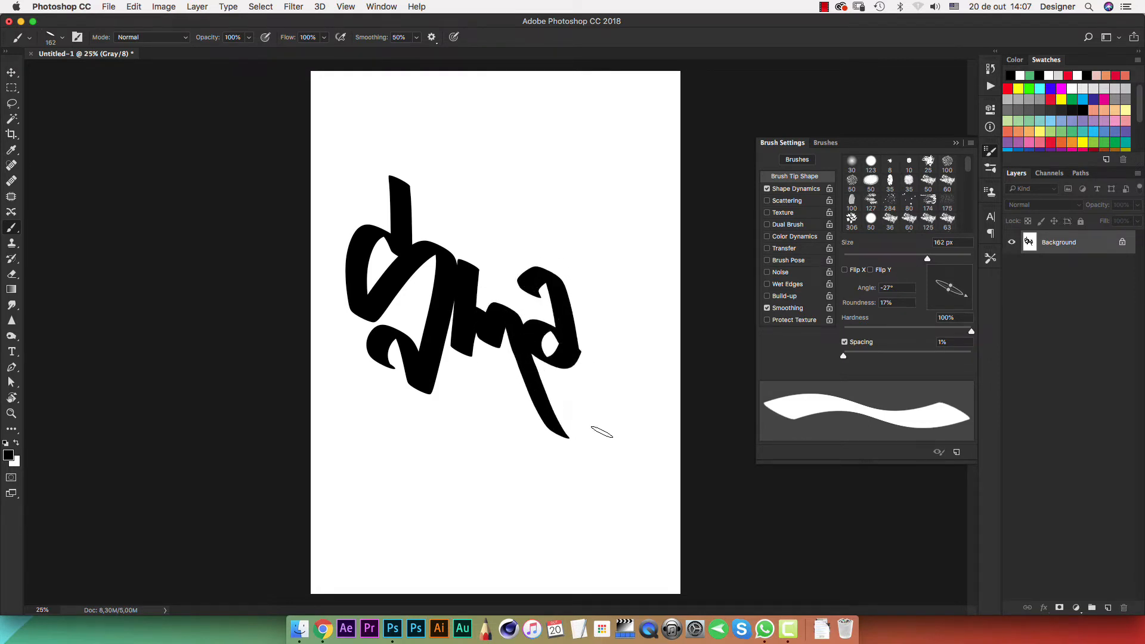
- Set the brush tip to 4% roundness at a 29° angle and paint a calligraphic stroke above the existing lettering
right_click(504, 389)
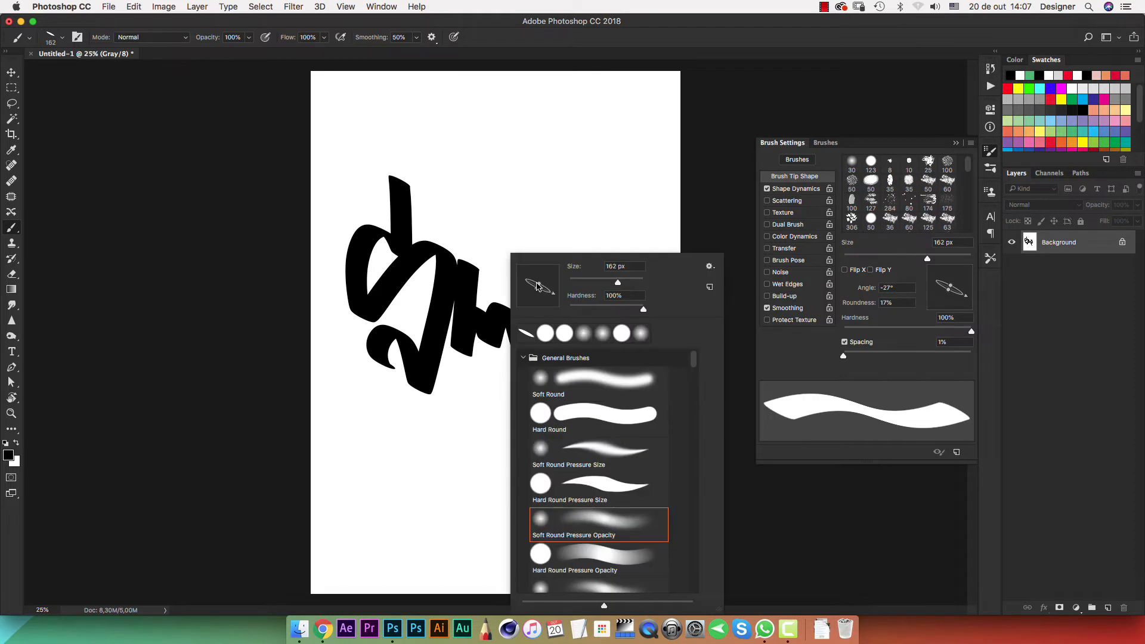
mouse_move(538, 286)
mouse_down()
mouse_move(558, 290)
mouse_move(555, 278)
mouse_up()
click(478, 146)
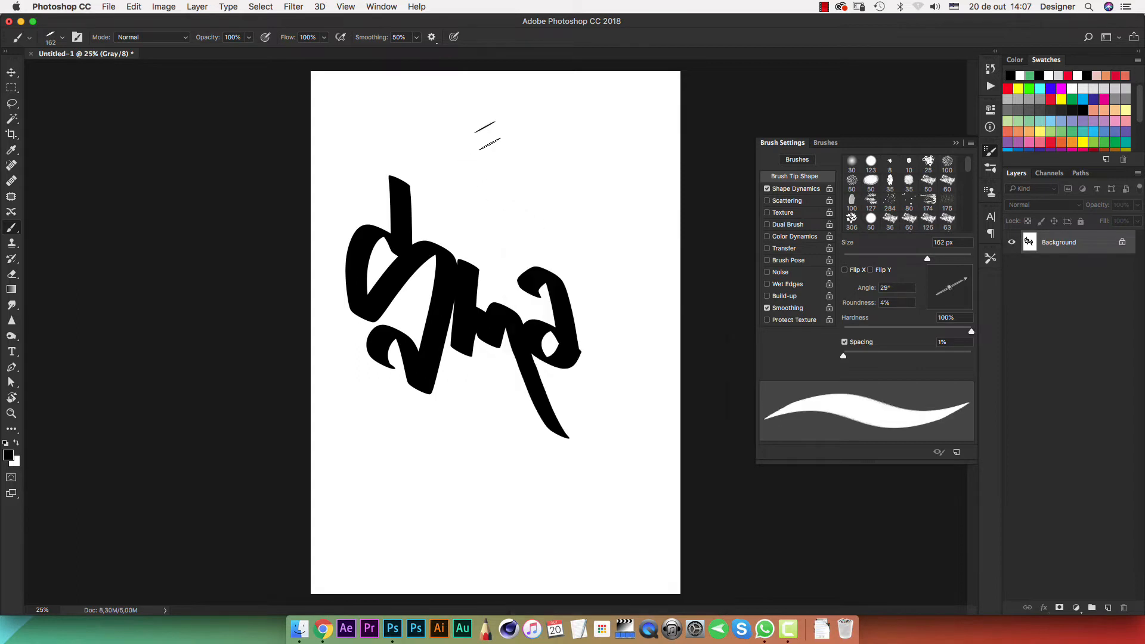
mouse_move(478, 127)
mouse_down()
mouse_move(498, 186)
mouse_move(466, 151)
mouse_move(463, 224)
mouse_move(532, 147)
mouse_move(505, 241)
mouse_move(492, 249)
mouse_move(461, 222)
mouse_move(466, 252)
mouse_up()
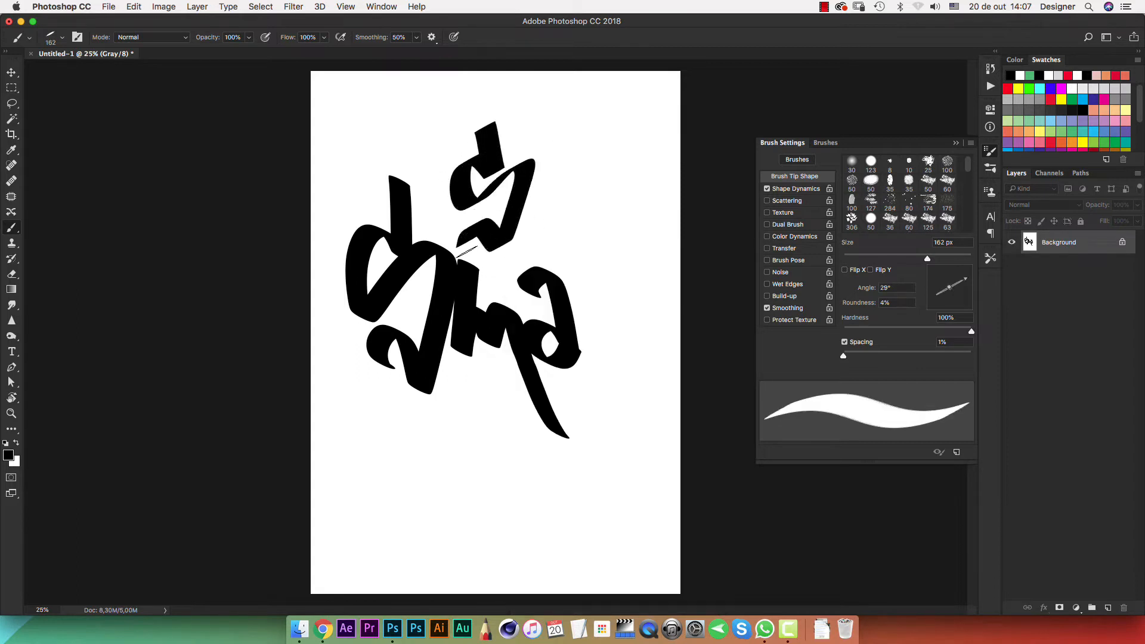
- Erase all the lettering with the Eraser enlarged to 1000 px, raising its hardness to clear the remaining traces
key(e)
drag(555, 262, 565, 453)
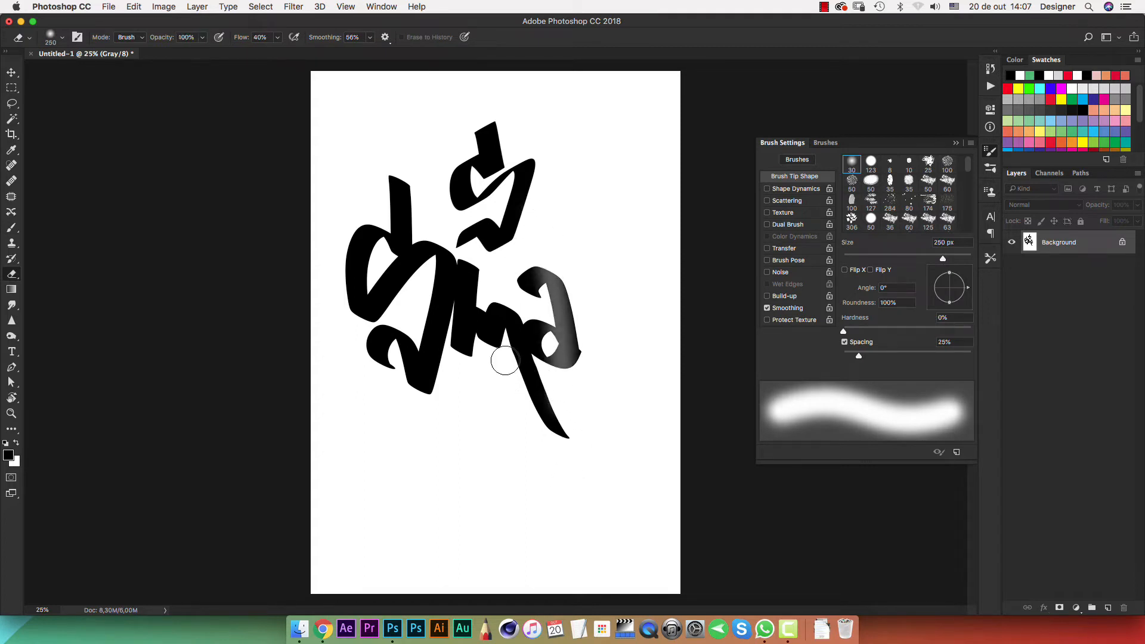
key(bracketright)
key(bracketright)
key(bracketright)
key(bracketright)
key(bracketright)
key(bracketright)
key(bracketright)
key(bracketright)
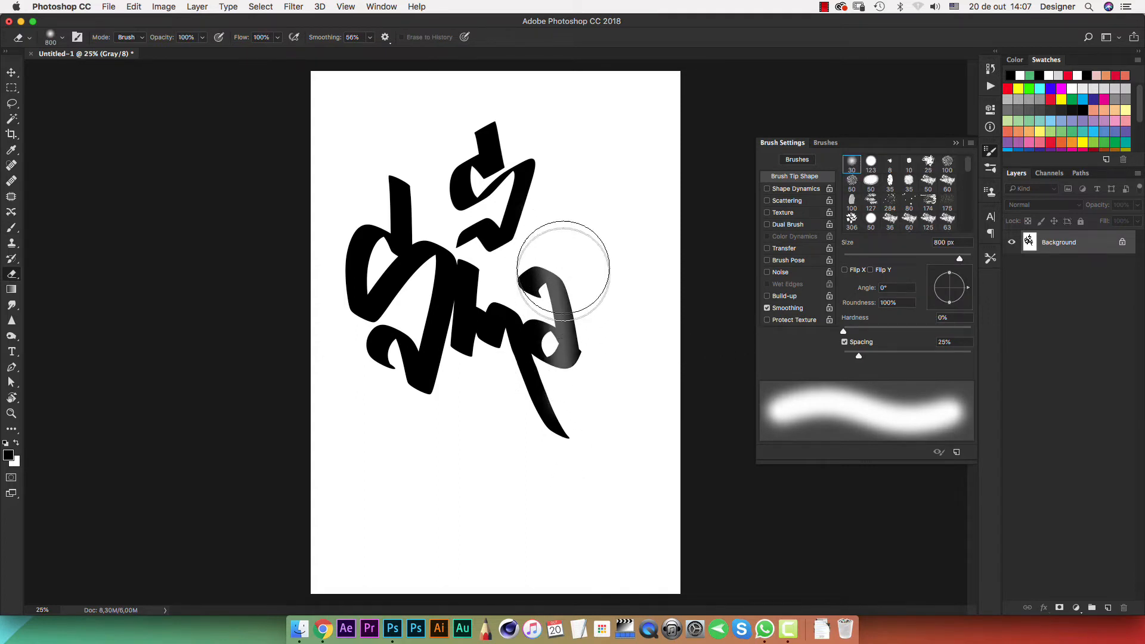
mouse_move(568, 263)
mouse_down()
mouse_move(440, 155)
mouse_move(440, 364)
mouse_move(515, 156)
mouse_move(496, 342)
mouse_up()
right_click(499, 338)
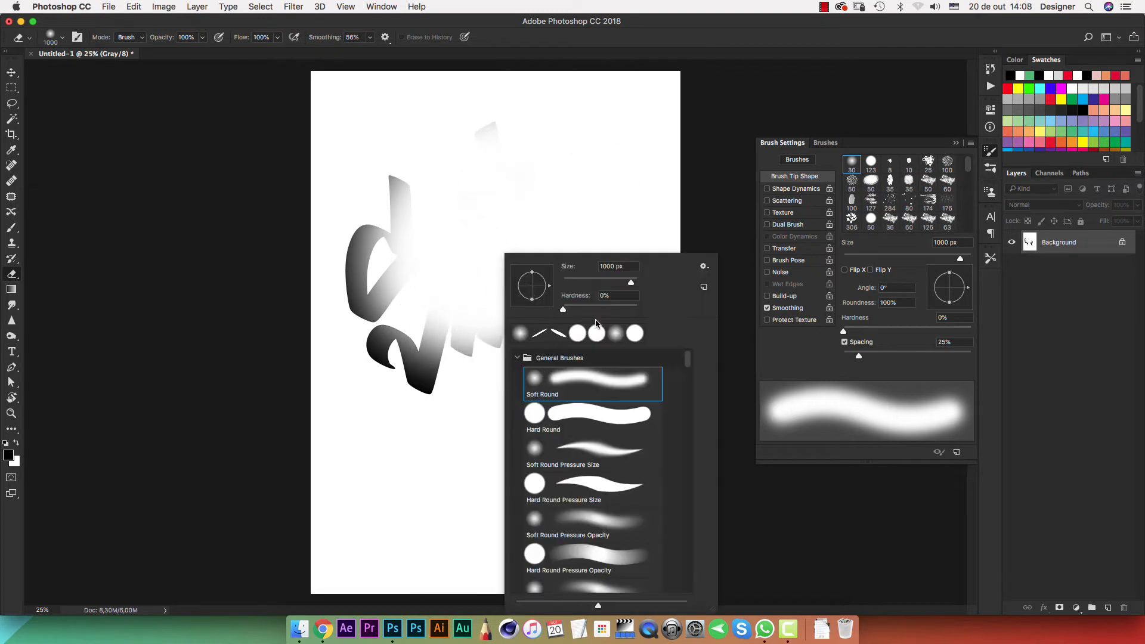
drag(590, 309, 642, 312)
mouse_move(562, 222)
mouse_down()
mouse_move(443, 199)
mouse_move(405, 455)
mouse_move(391, 234)
mouse_move(478, 429)
mouse_move(555, 250)
mouse_move(571, 422)
mouse_up()
- Return to the Brush tool, set its tip to 100% roundness at a 131° angle, and set the spacing to 127%
key(b)
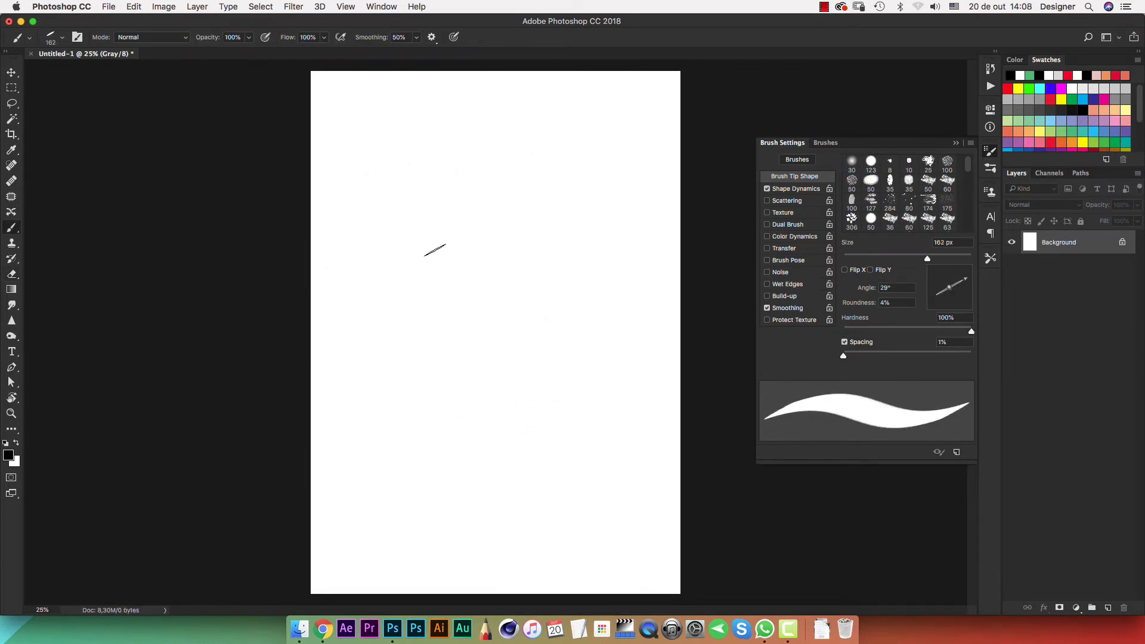
right_click(444, 254)
mouse_move(469, 279)
mouse_down()
mouse_move(452, 251)
mouse_move(465, 288)
mouse_move(457, 306)
mouse_up()
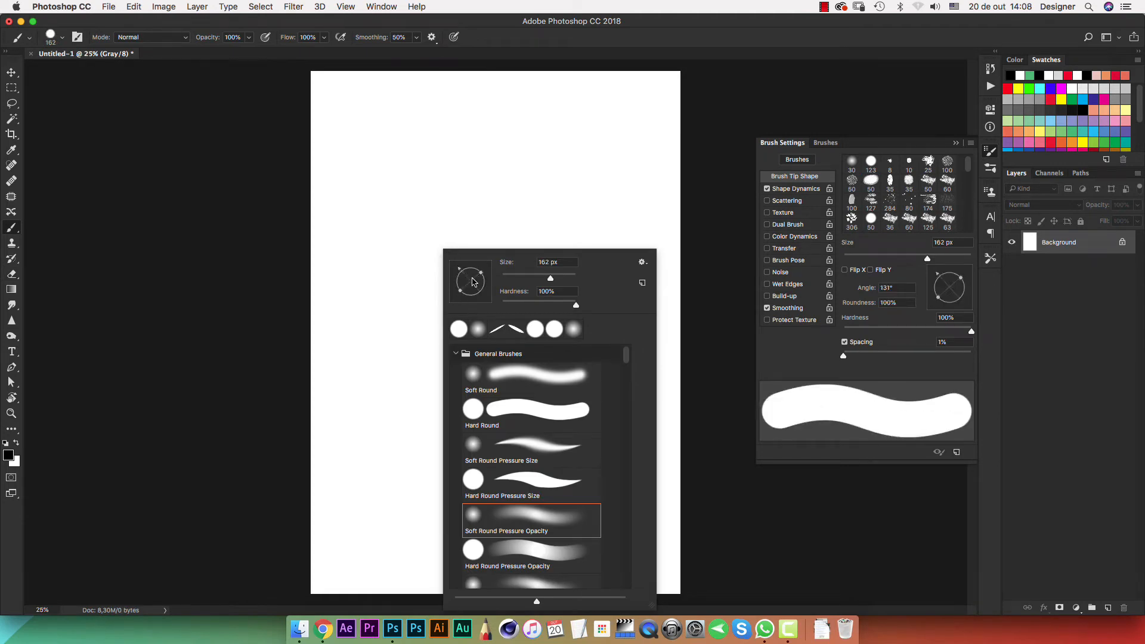
click(845, 356)
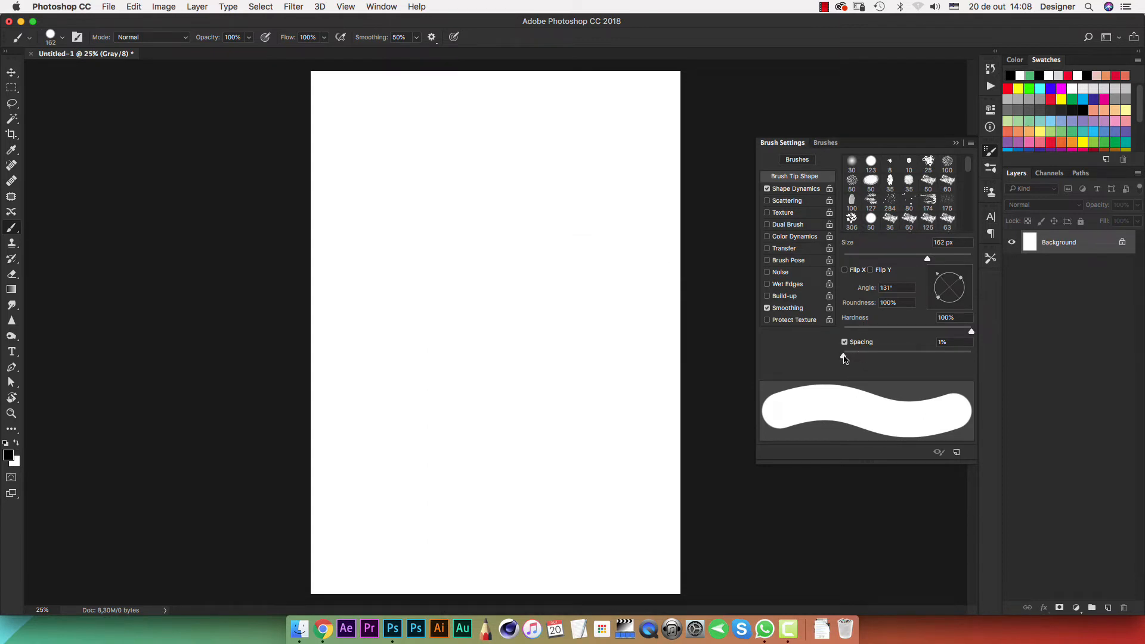
mouse_move(844, 357)
mouse_down()
mouse_move(924, 357)
mouse_move(893, 362)
mouse_move(918, 365)
mouse_up()
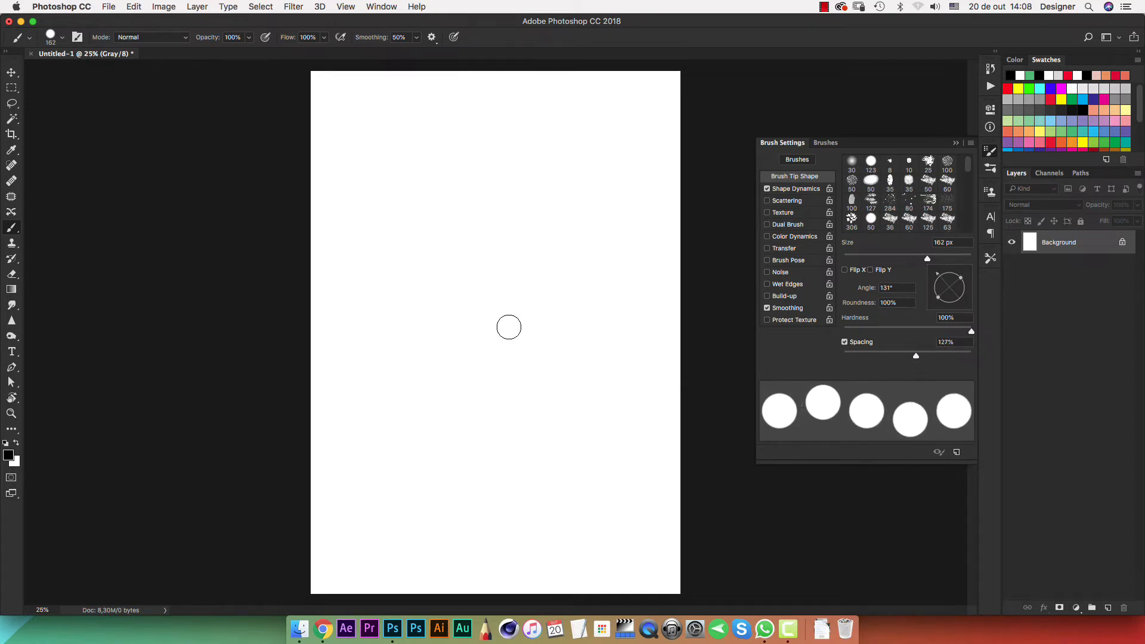
- Paint two vertical test strokes with the 127% spacing and undo them
drag(450, 257, 467, 348)
drag(524, 237, 527, 469)
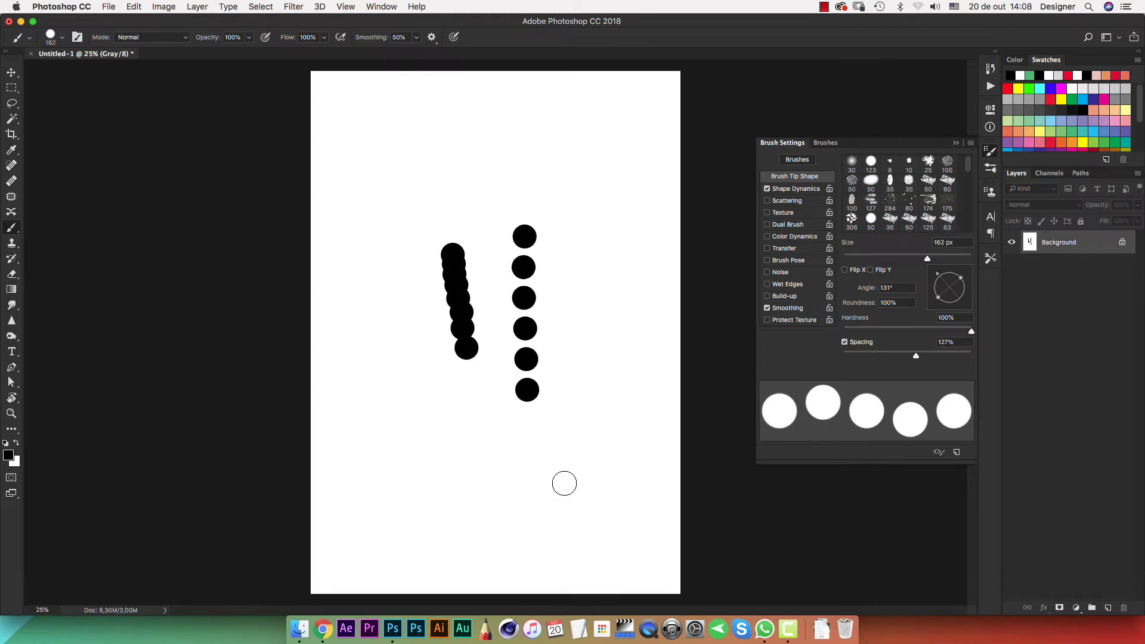
key(alt+super+z)
key(alt+super+z)
key(alt+super+z)
key(alt+super+z)
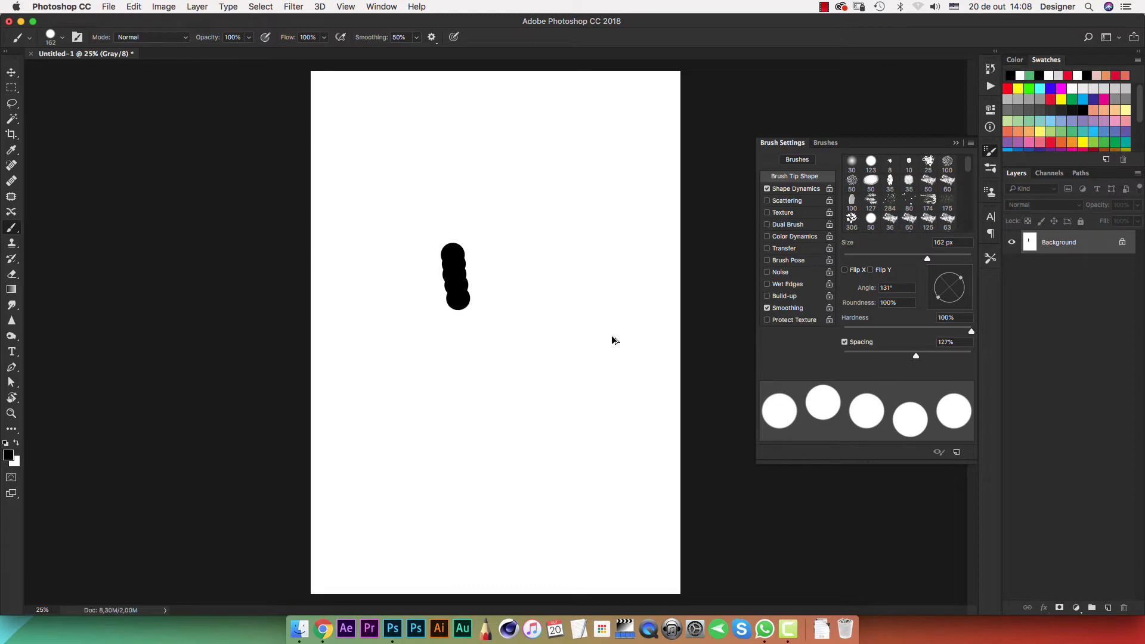
key(alt+super+z)
key(alt+super+z)
key(alt+super+z)
key(alt+super+z)
key(alt+super+z)
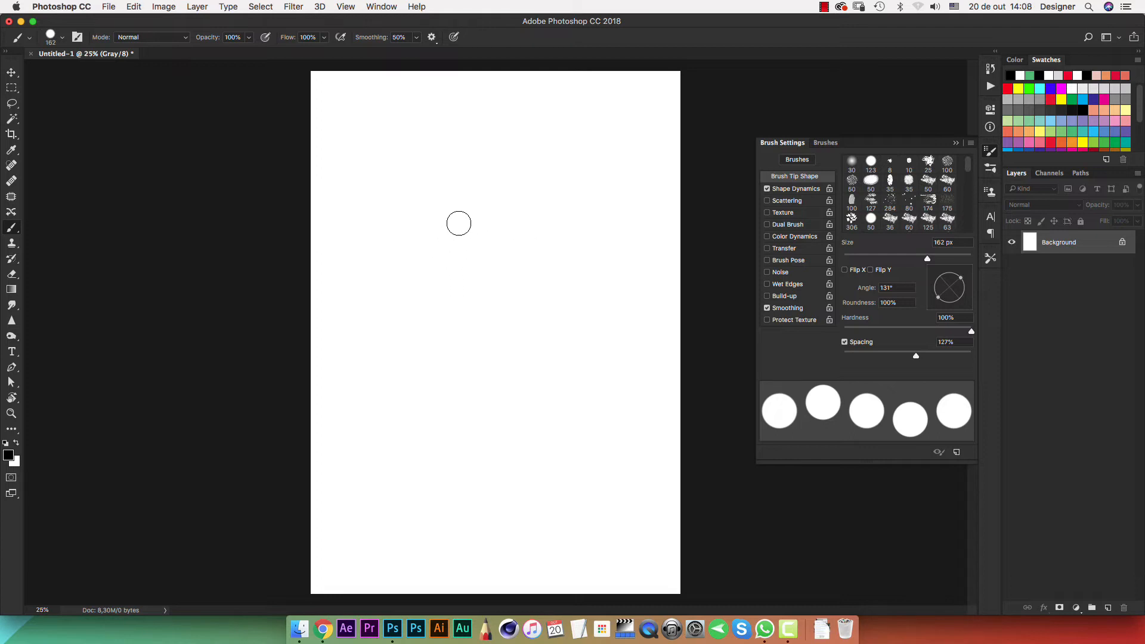
- Paint a slanted column of dots at 127% spacing, increase the spacing slightly, and paint two more dotted columns beside it
drag(444, 185, 412, 365)
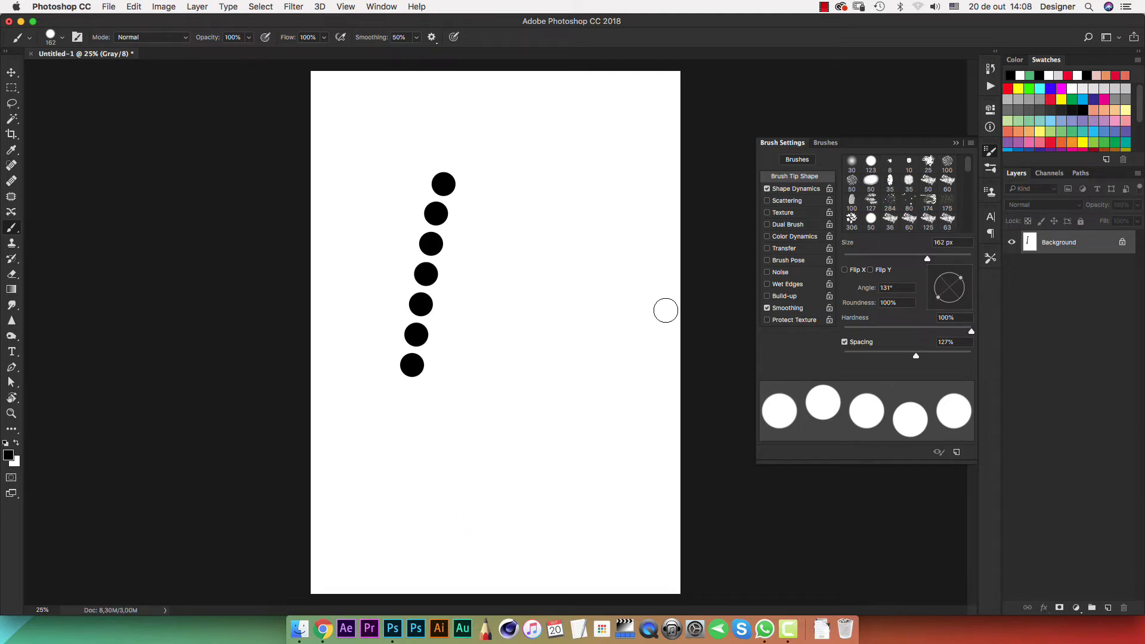
drag(917, 357, 925, 358)
drag(522, 191, 518, 228)
drag(498, 406, 500, 407)
drag(578, 201, 569, 292)
- Set the brush spacing to 412% and paint two sparse dotted strokes beside the existing columns
drag(925, 356, 954, 357)
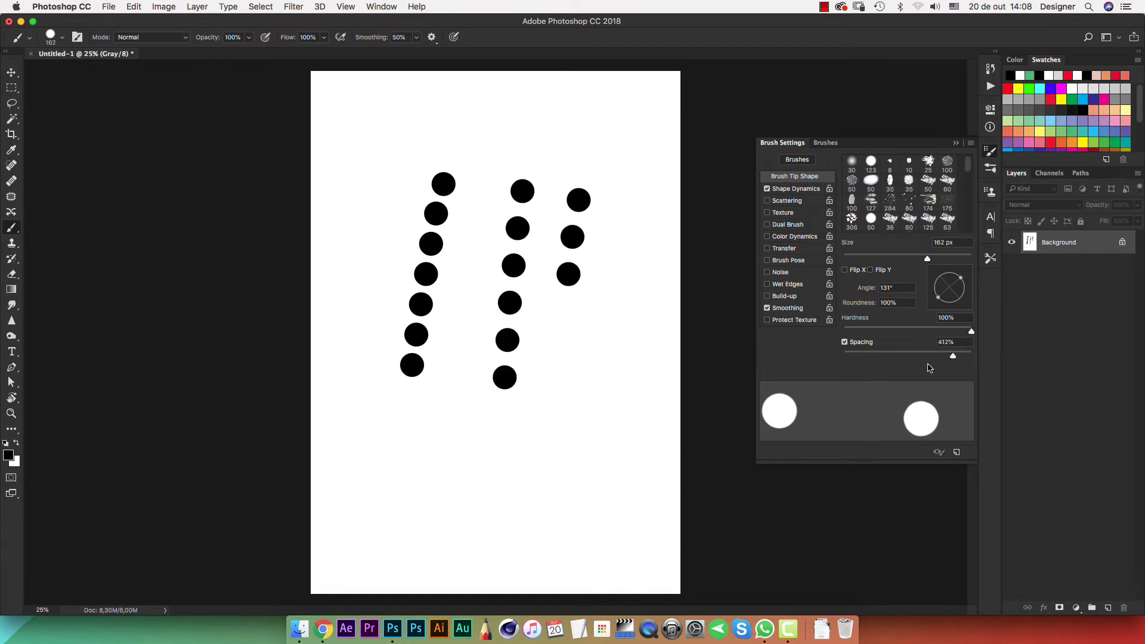
drag(619, 213, 546, 516)
drag(639, 269, 606, 361)
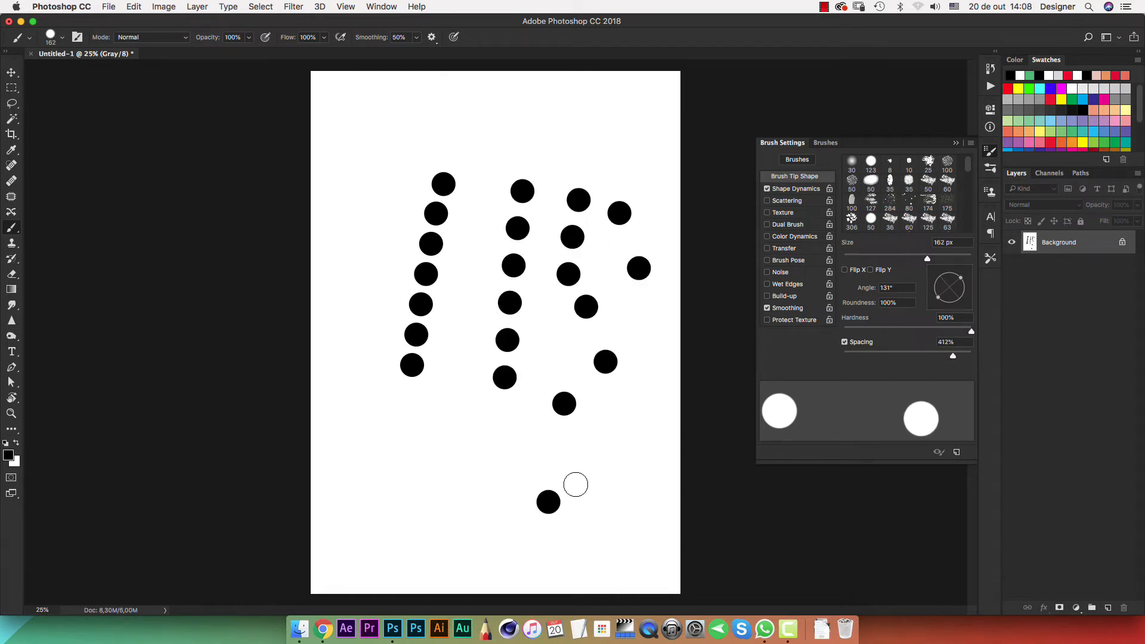
- Undo the dotted test strokes on the page
key(ctrl+z)
key(super+alt+z)
key(super+alt+z)
key(super+alt+z)
key(super+alt+z)
key(super+alt+z)
key(super+alt+z)
key(super+alt+z)
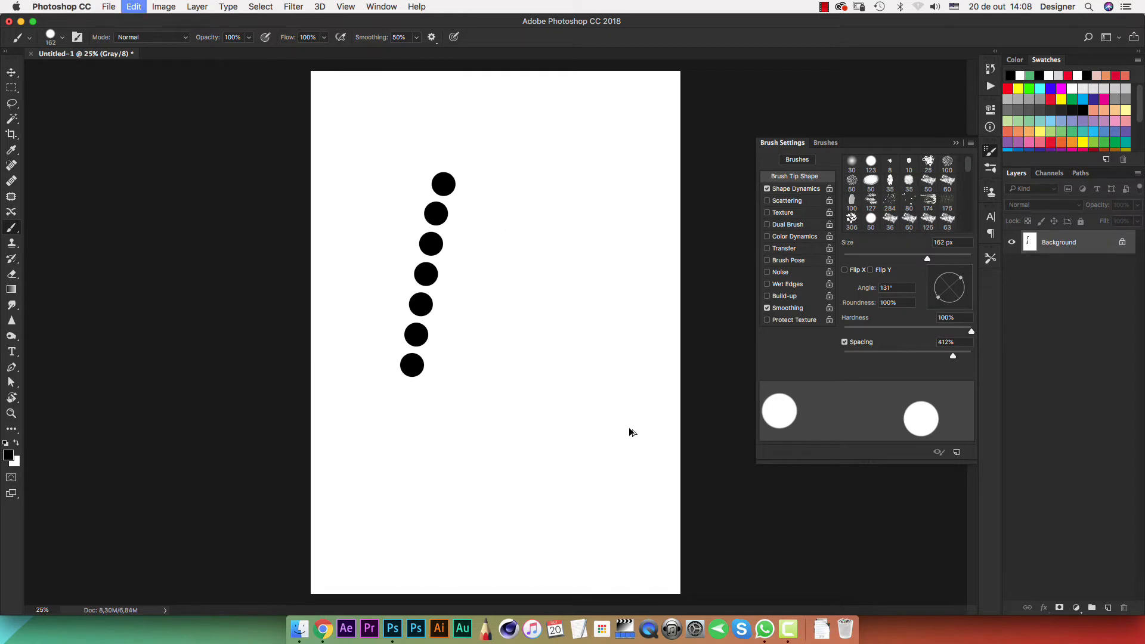
- Set the brush spacing to 134%, paint and undo a test stroke, and reduce the brush size to 40 px
drag(938, 357, 919, 359)
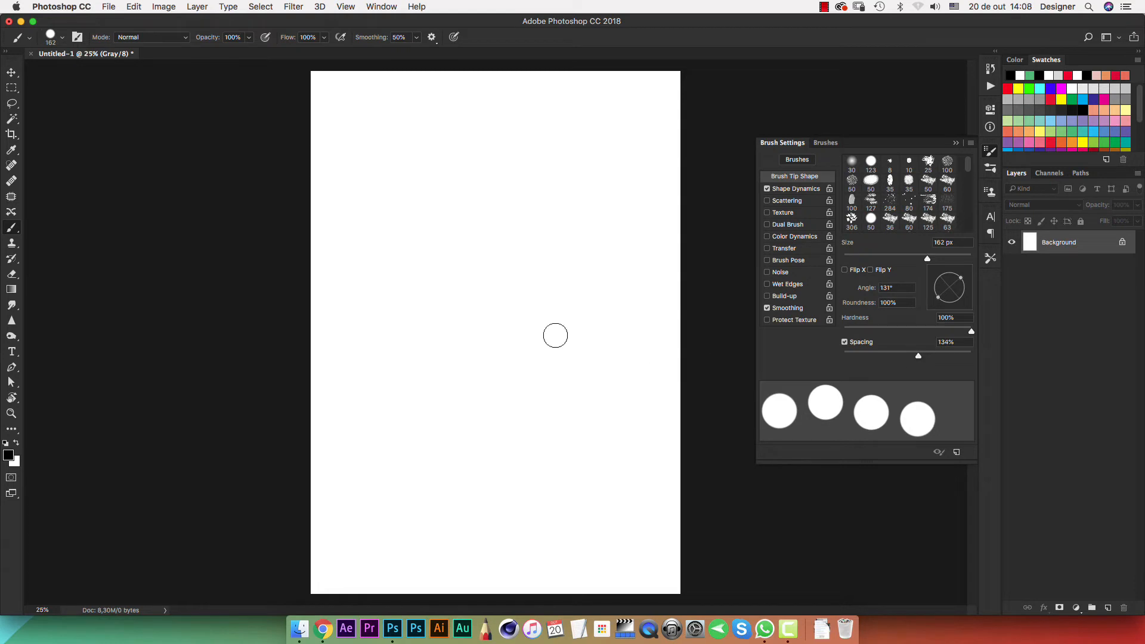
drag(458, 207, 432, 407)
key(super+z)
key(bracketleft)
key(bracketleft)
key(bracketleft)
key(bracketleft)
key(bracketleft)
key(bracketleft)
key(bracketleft)
key(bracketleft)
key(bracketleft)
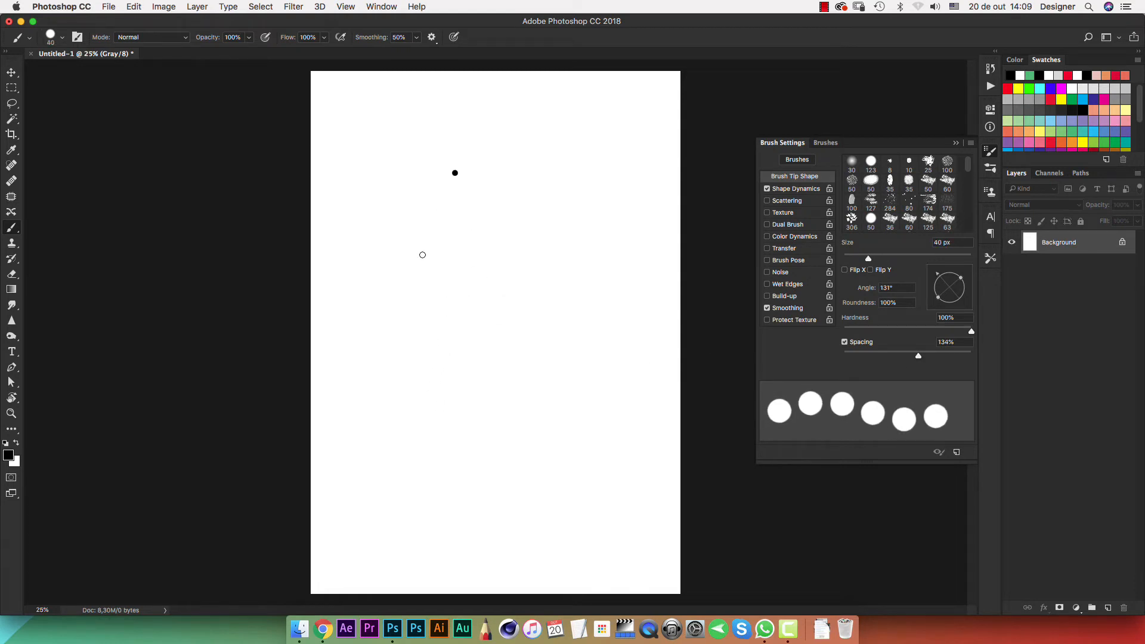
- Paint vertical dotted test strokes with the 40 px brush and undo them
drag(423, 254, 417, 367)
key(super+z)
drag(453, 186, 453, 466)
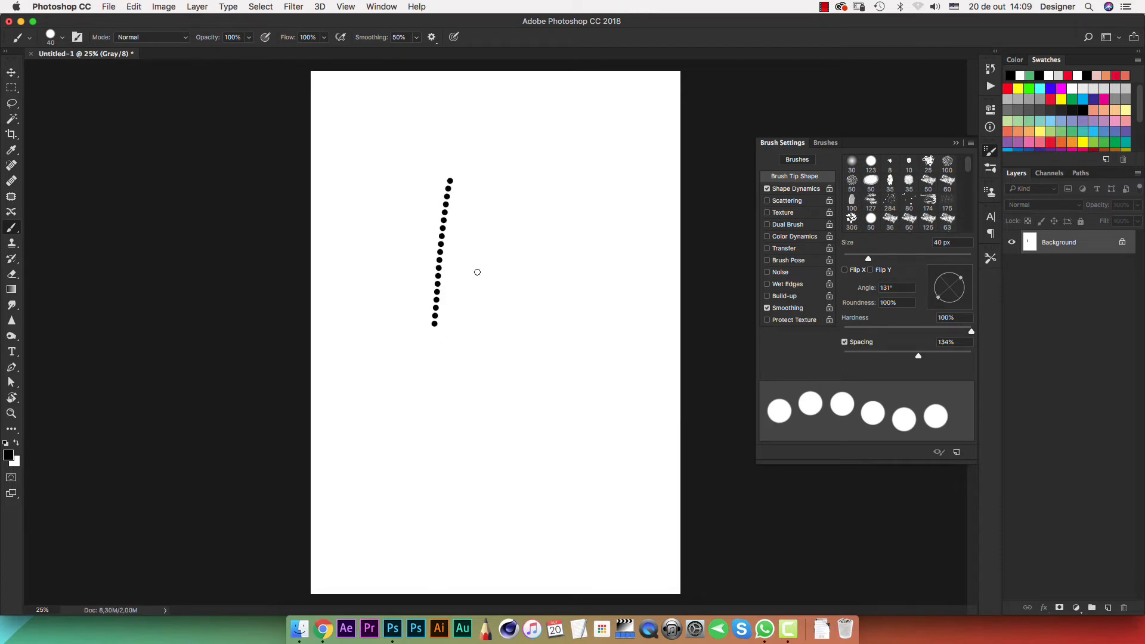
key(super+z)
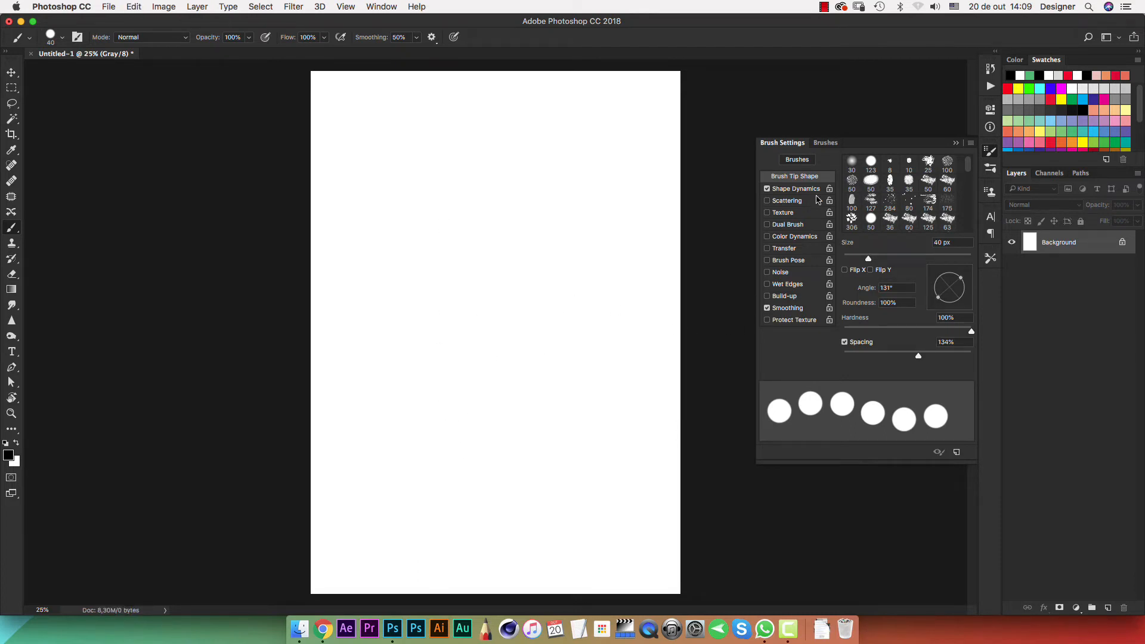
- Enable Scattering for the brush with a count of 2 and a scatter of 195%
click(782, 202)
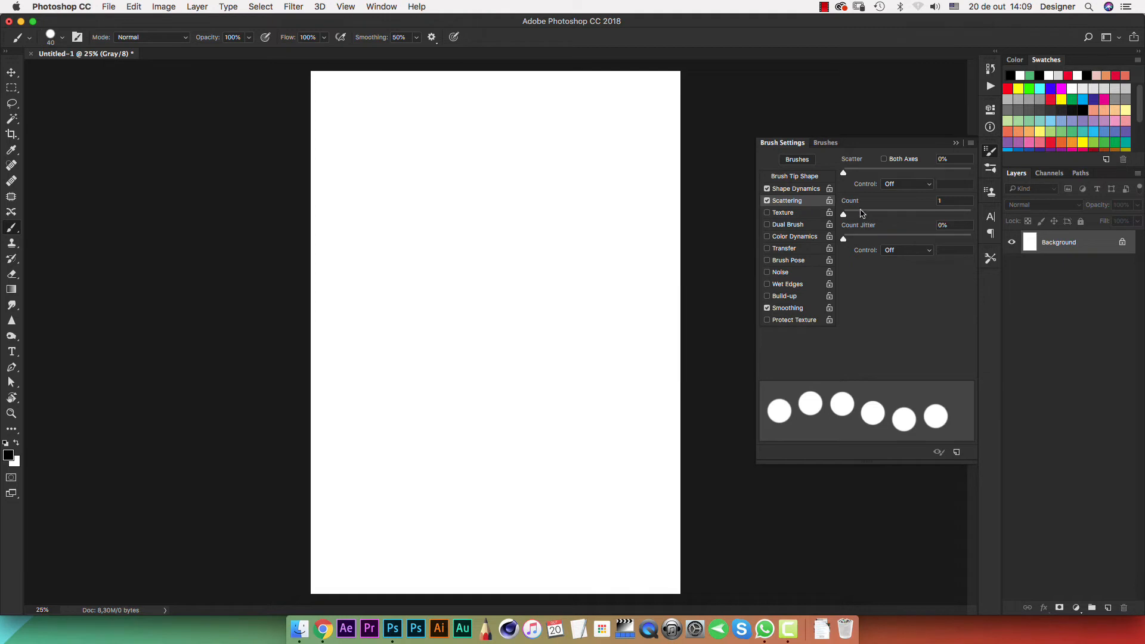
drag(843, 213, 849, 213)
drag(845, 174, 868, 174)
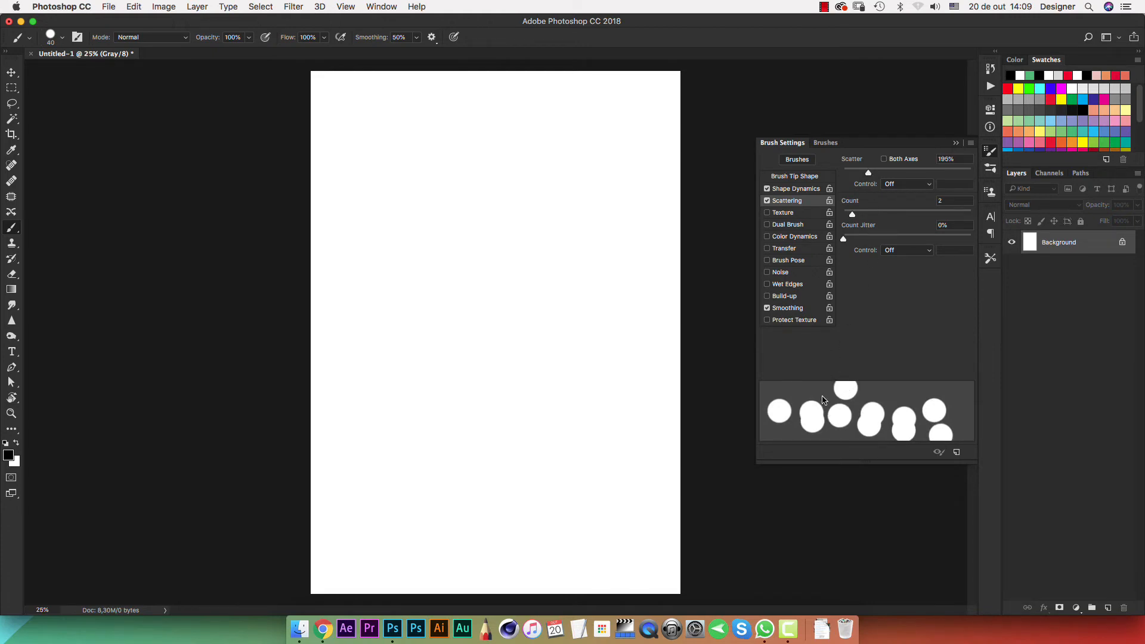
- Paint several vertical test strokes with the scattered brush across the upper page and undo them all
drag(465, 210, 442, 376)
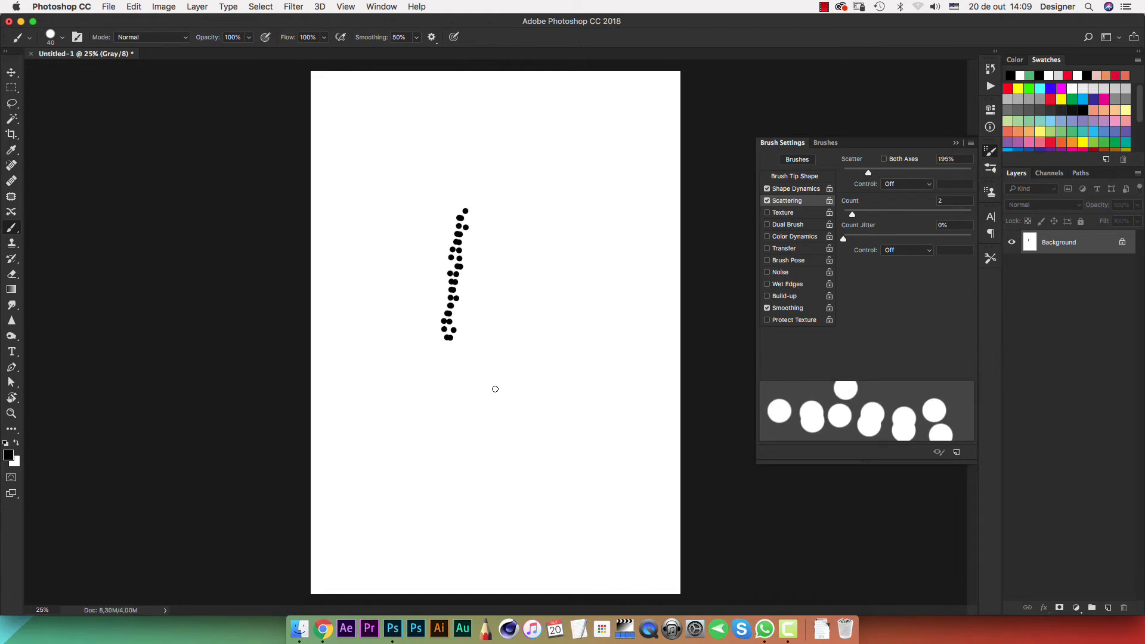
mouse_move(508, 200)
mouse_down()
mouse_move(486, 299)
mouse_move(494, 330)
mouse_up()
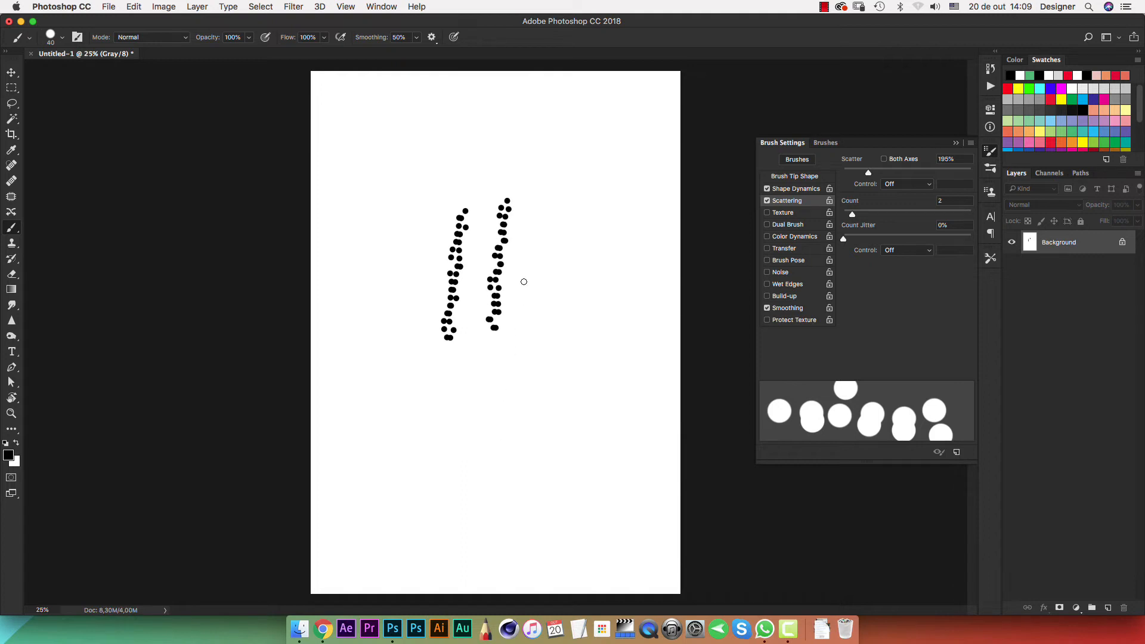
mouse_move(546, 192)
mouse_down()
mouse_move(539, 298)
mouse_move(557, 313)
mouse_up()
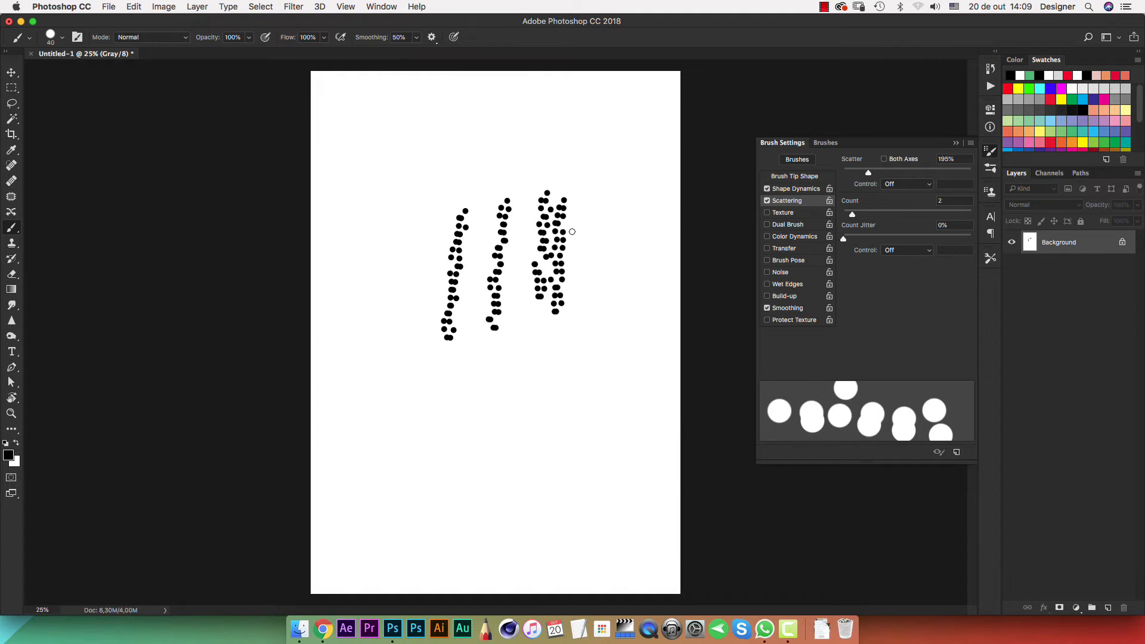
drag(570, 251, 574, 345)
key(super+alt+z)
key(super+alt+z)
key(super+alt+z)
key(super+alt+z)
key(super+alt+z)
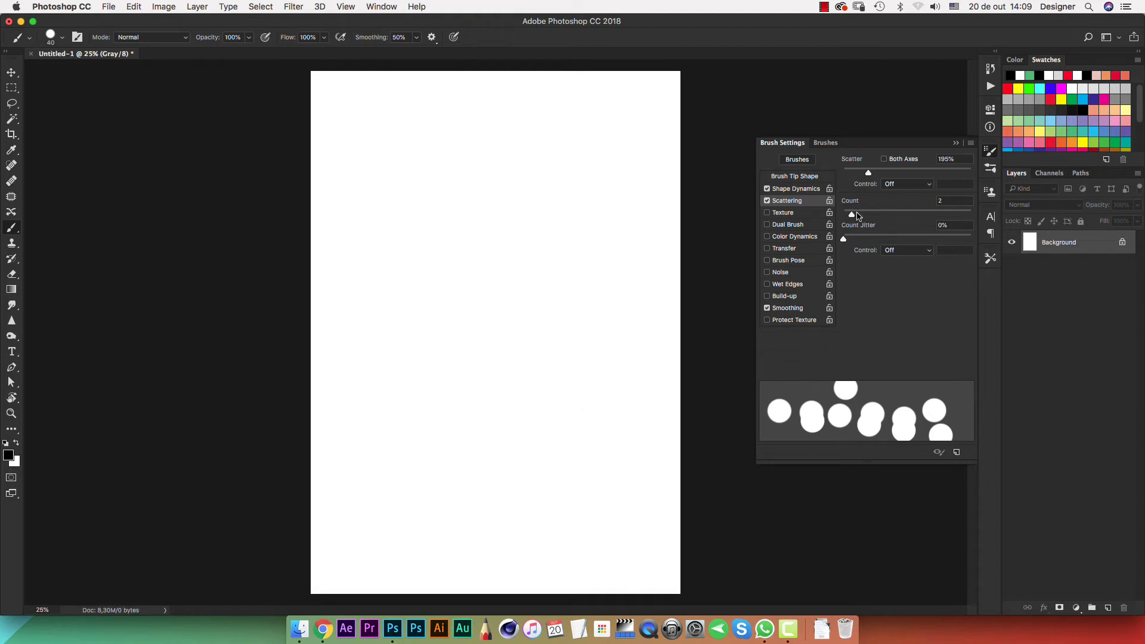
- Lower the scattering count to 1 and the scatter to 56%, and paint a vertical test stroke
mouse_move(854, 215)
mouse_down()
mouse_move(869, 216)
mouse_move(846, 218)
mouse_up()
drag(869, 173, 851, 173)
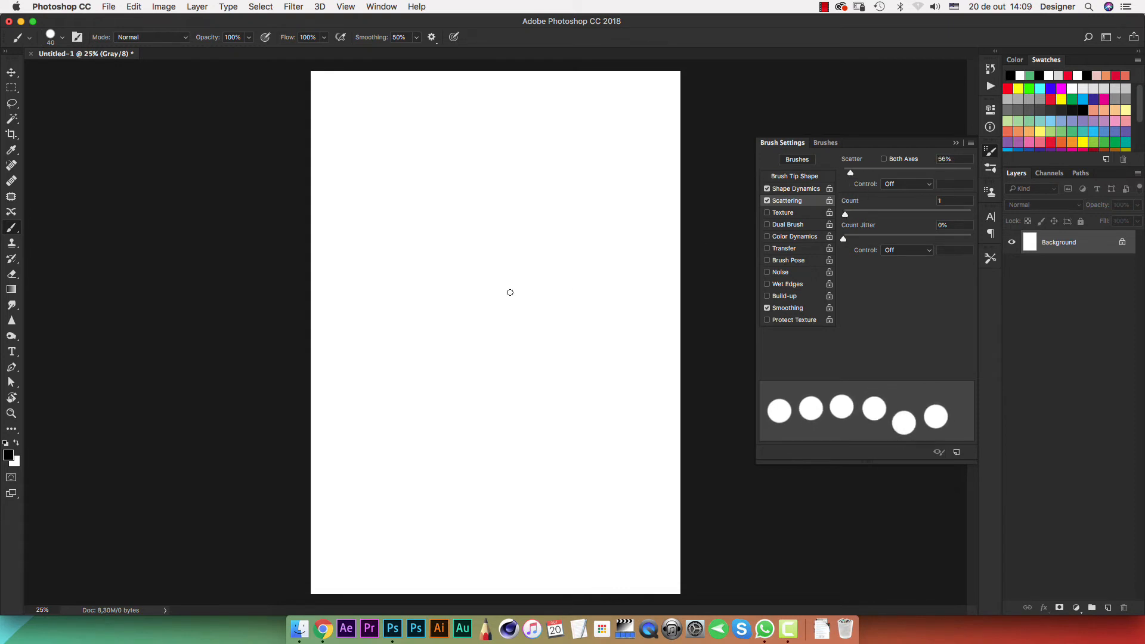
drag(431, 233, 427, 396)
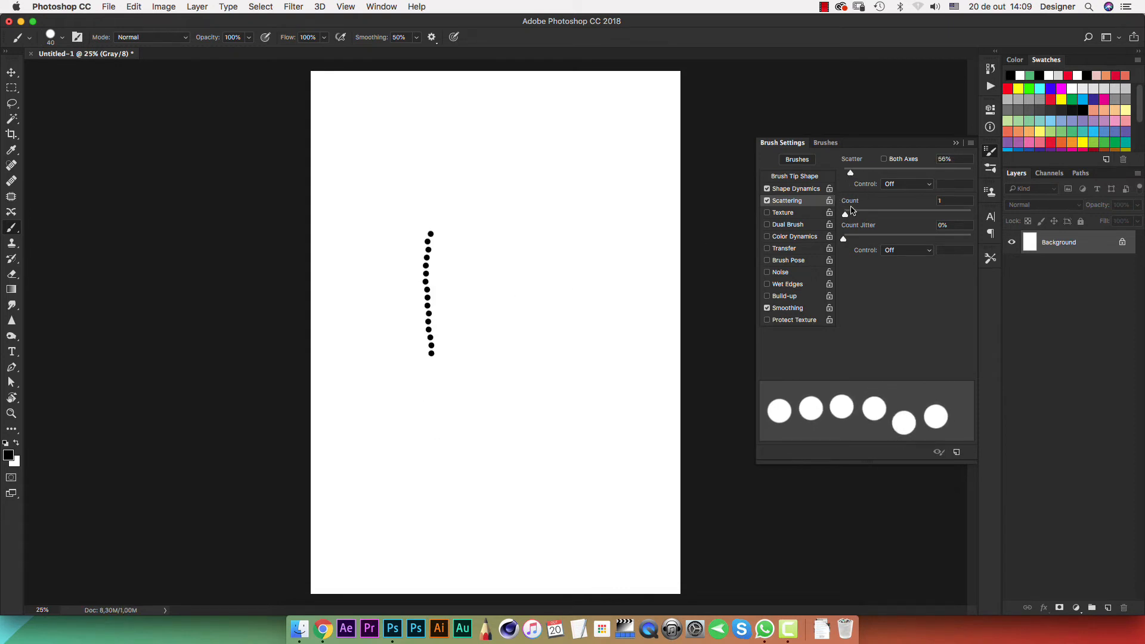
- Set the scattering count to 6 and the scatter to 200%, painting vertical test strokes after each change
drag(845, 214, 886, 214)
drag(556, 208, 556, 352)
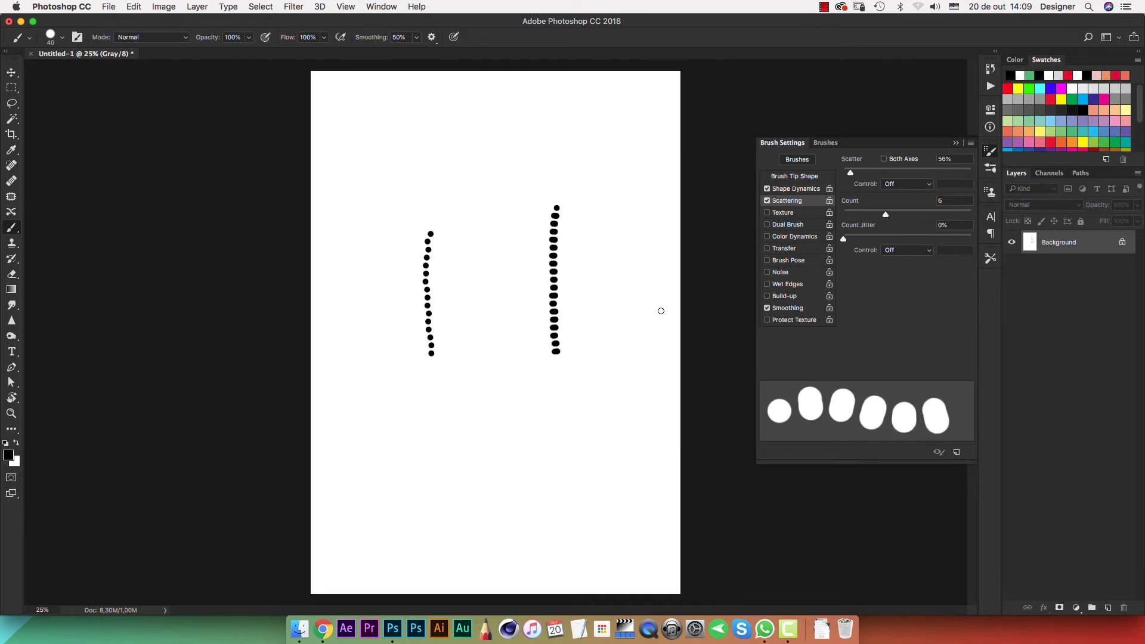
drag(851, 173, 869, 173)
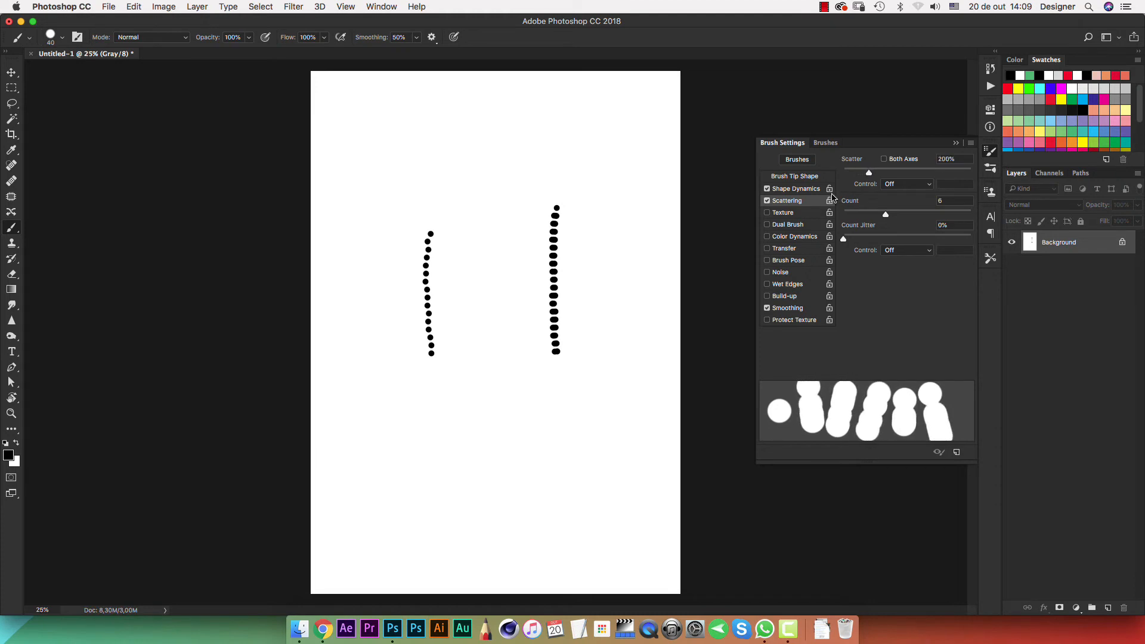
mouse_move(591, 223)
mouse_down()
mouse_move(589, 385)
mouse_move(621, 315)
mouse_move(617, 400)
mouse_up()
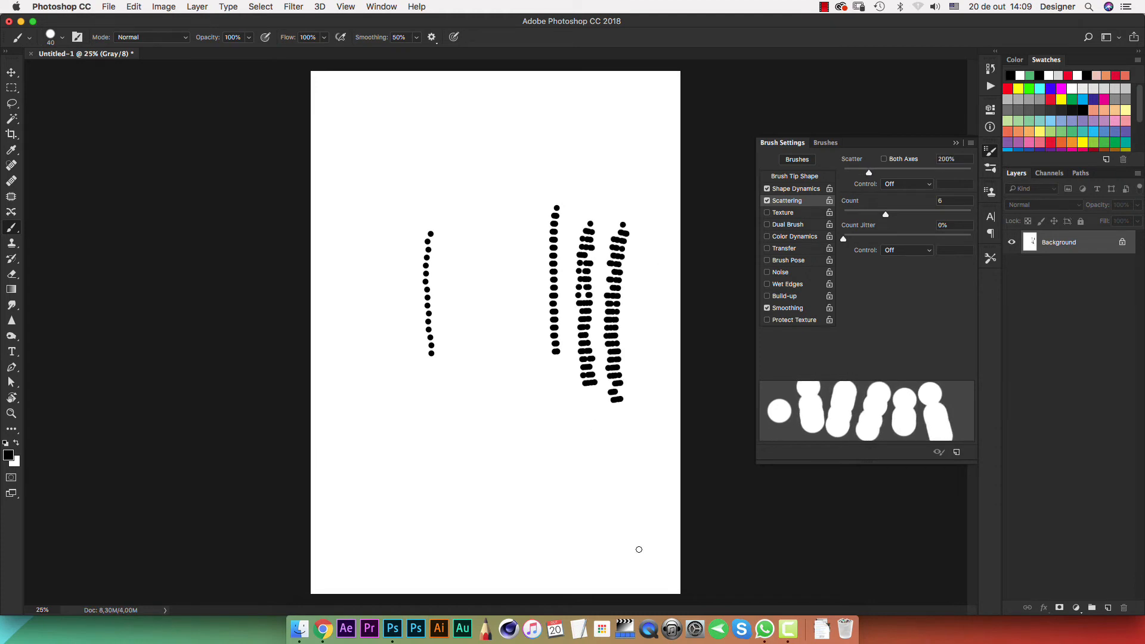
- Undo all the vertical dotted test strokes so the page is blank
key(super+alt+z)
key(super+alt+z)
key(super+alt+z)
key(super+alt+z)
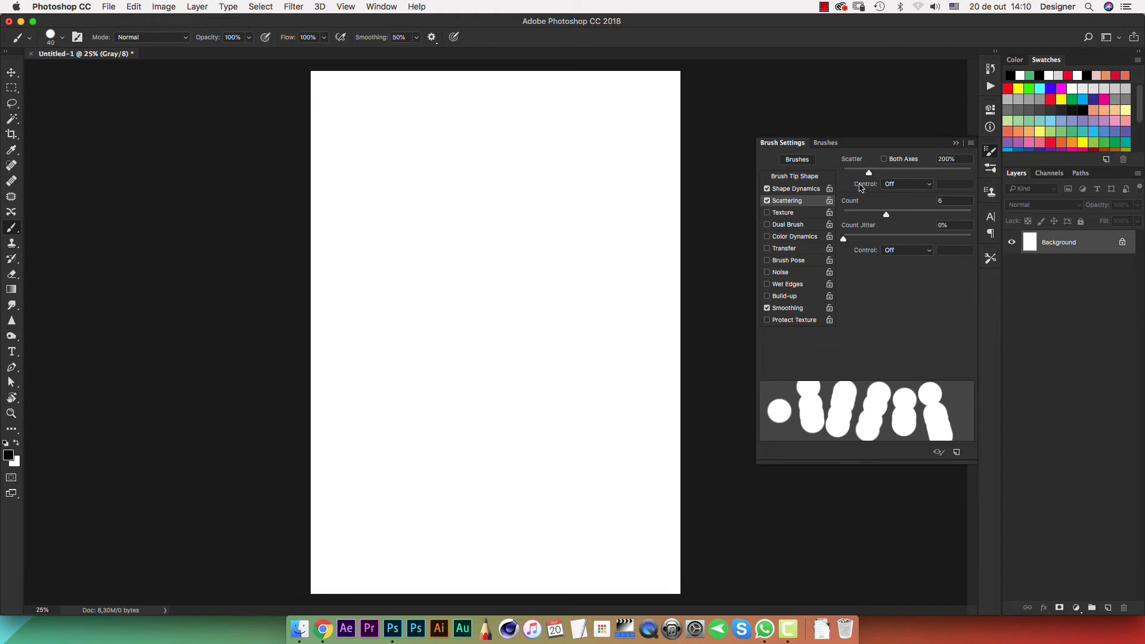
- Set the Scatter control to Pen Pressure and paint three long vertical test strokes on the page
click(907, 184)
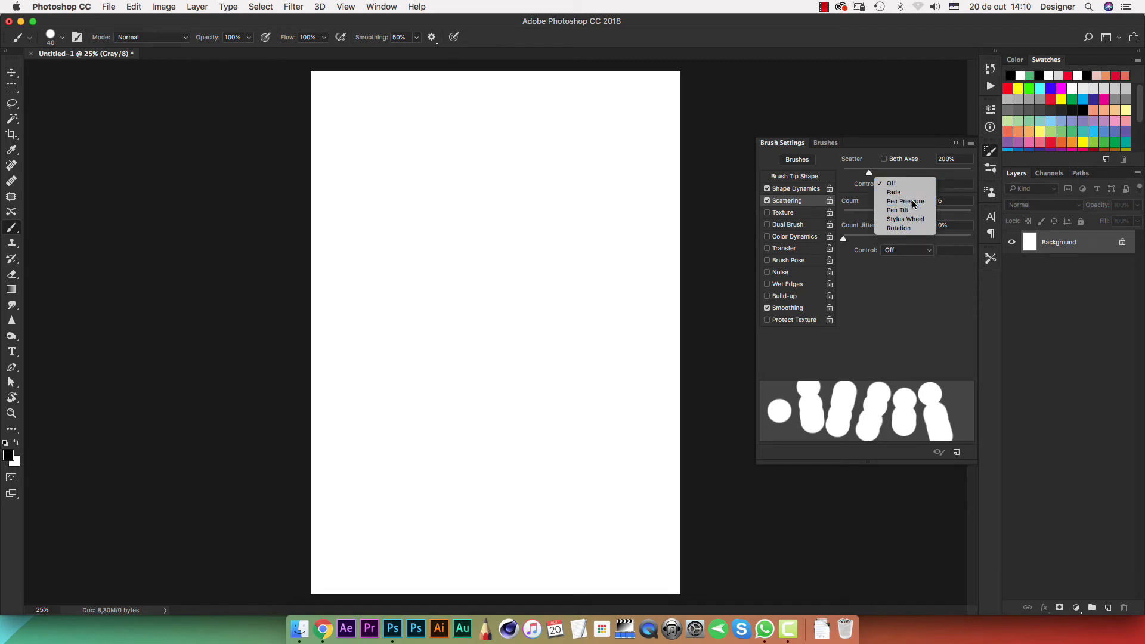
click(913, 202)
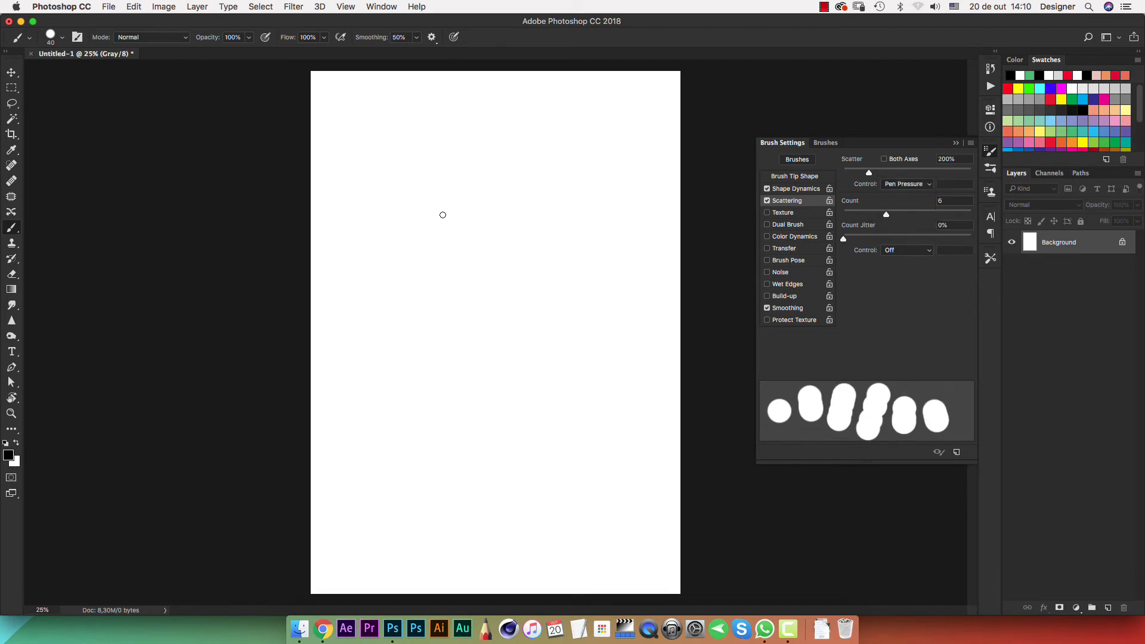
mouse_move(454, 195)
mouse_down()
mouse_move(450, 404)
mouse_move(464, 392)
mouse_up()
mouse_move(472, 183)
mouse_down()
mouse_move(492, 418)
mouse_move(532, 479)
mouse_up()
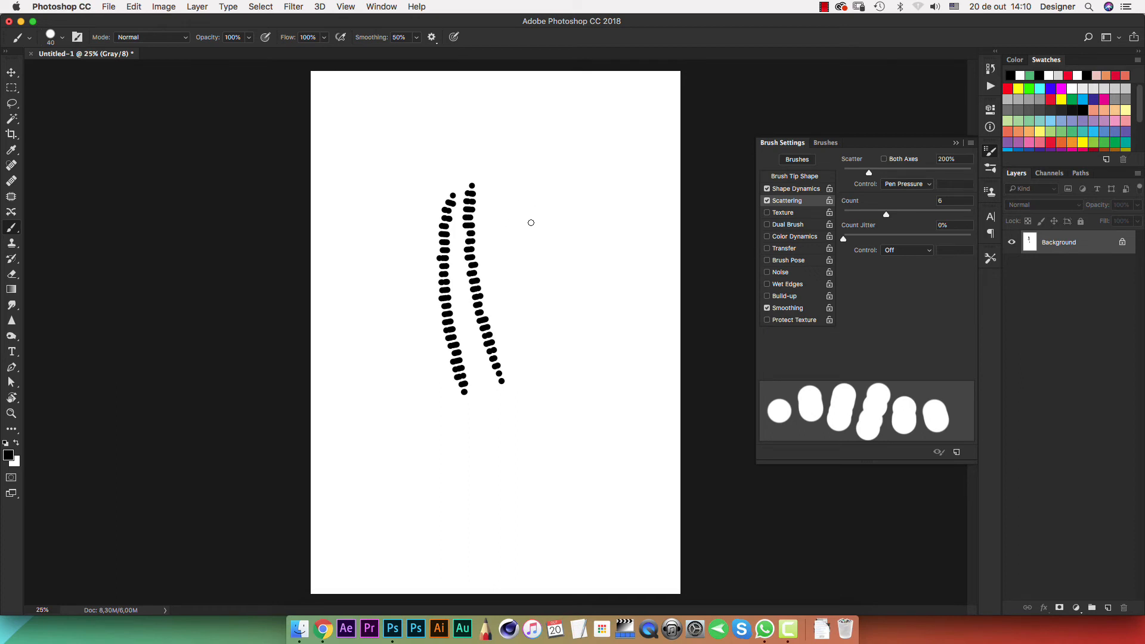
mouse_move(534, 213)
mouse_down()
mouse_move(532, 325)
mouse_move(556, 451)
mouse_up()
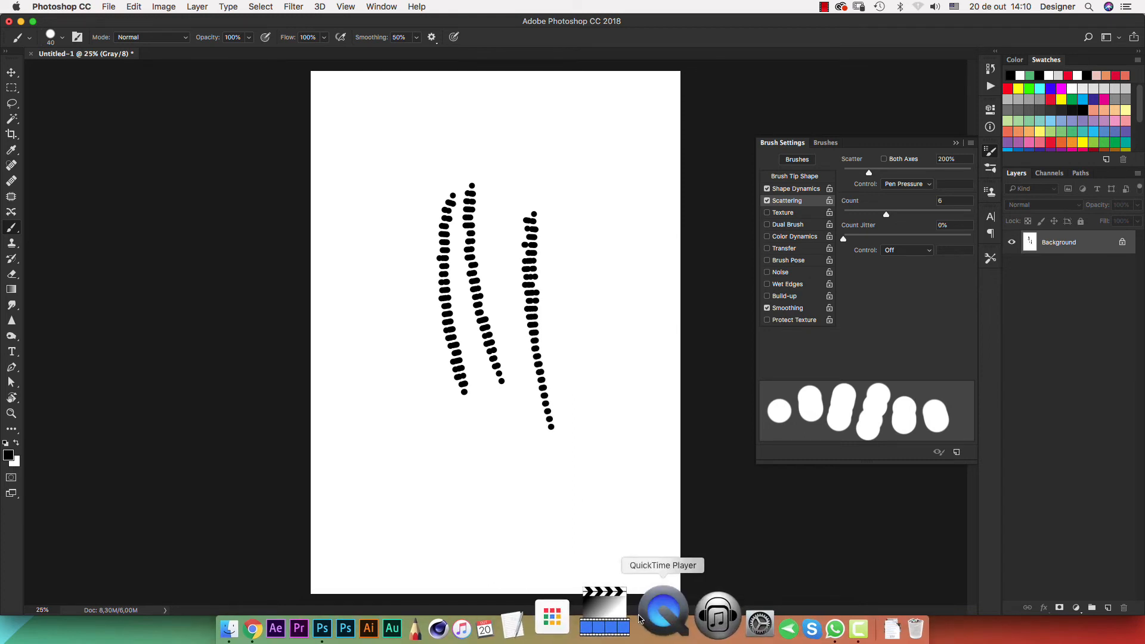
- Undo the three pressure-controlled test strokes
key(super+alt+z)
key(super+alt+z)
key(super+alt+z)
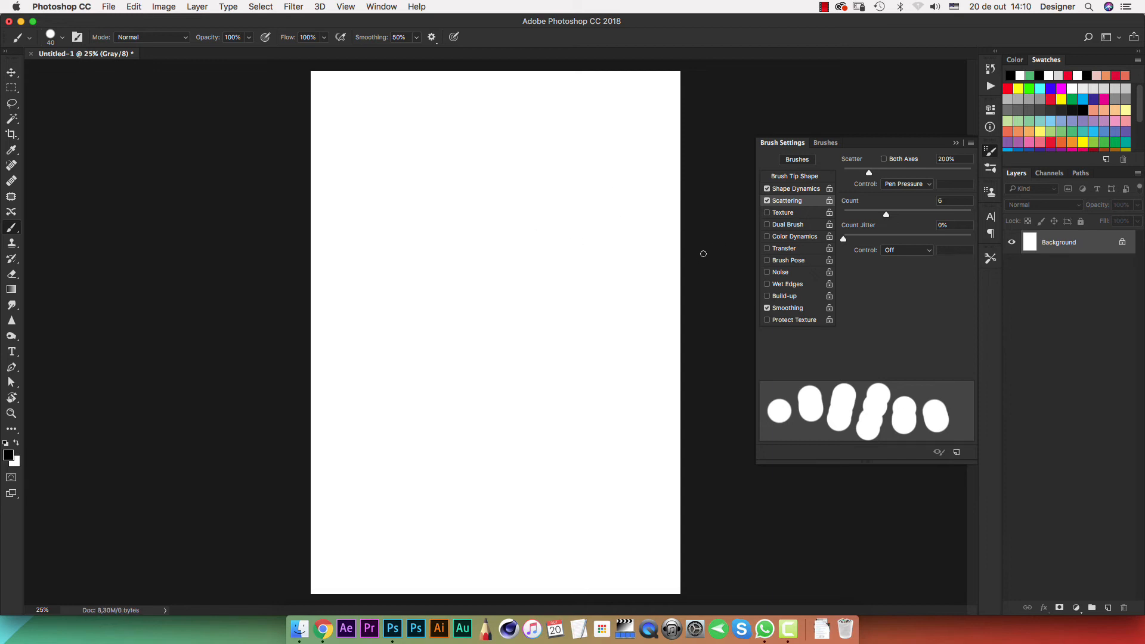
- Set the Size Jitter control in Shape Dynamics to Pen Pressure, then paint and undo a vertical test stroke
click(791, 190)
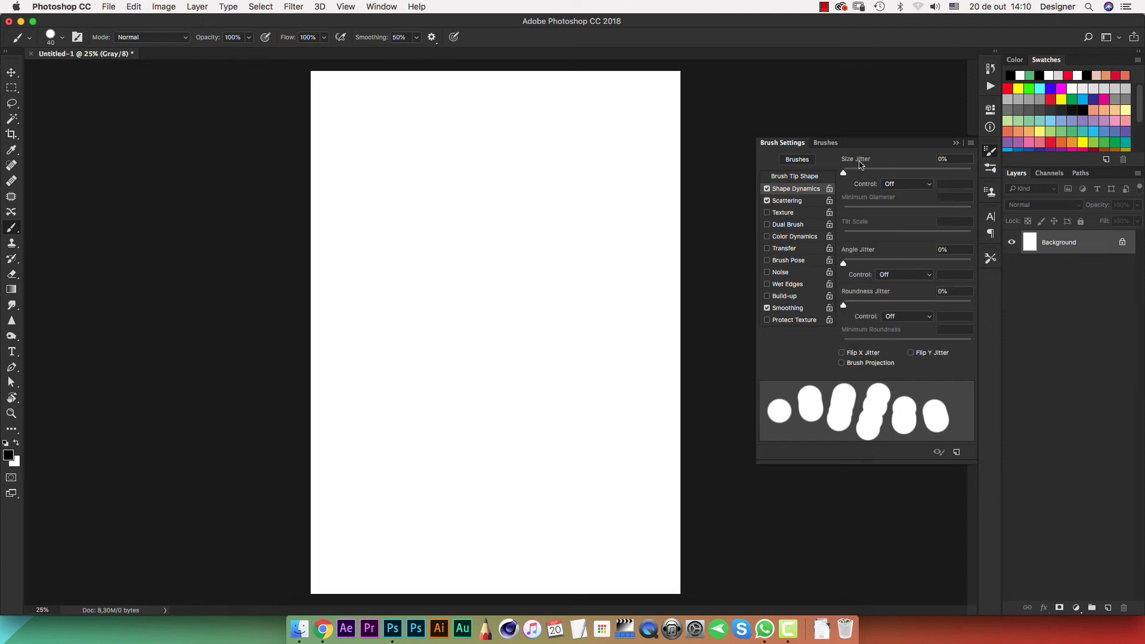
click(904, 184)
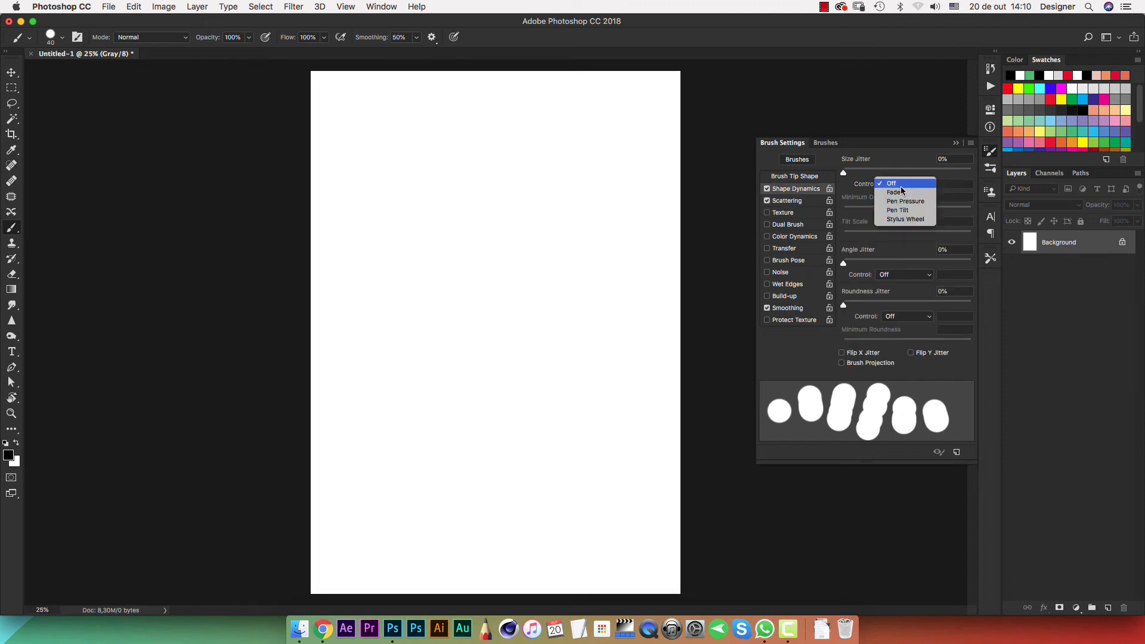
click(902, 203)
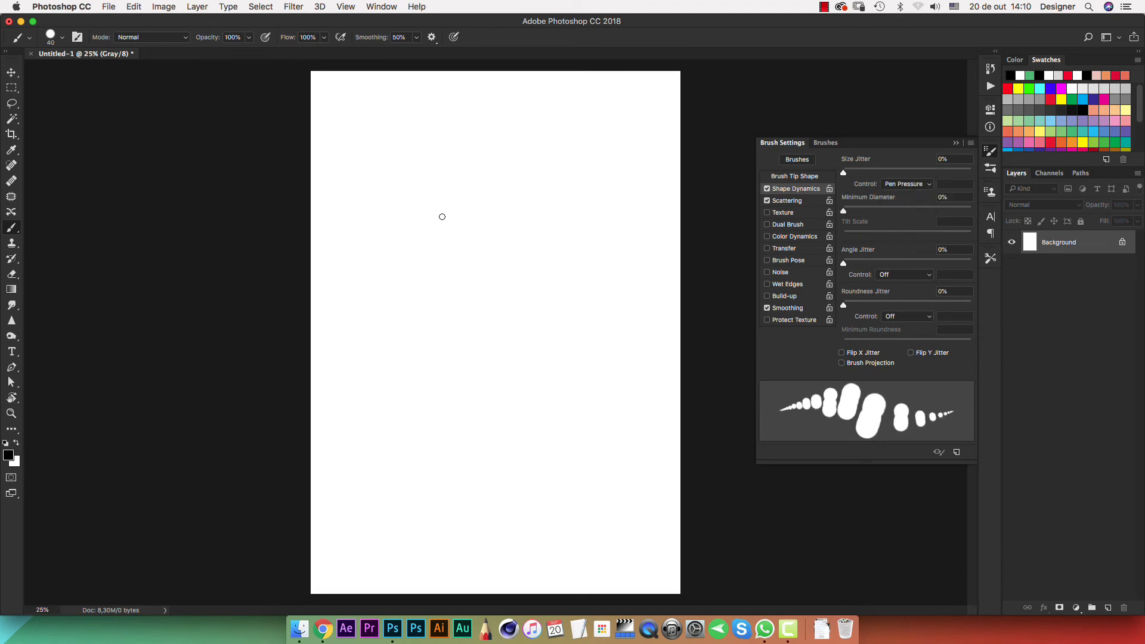
drag(452, 213, 459, 319)
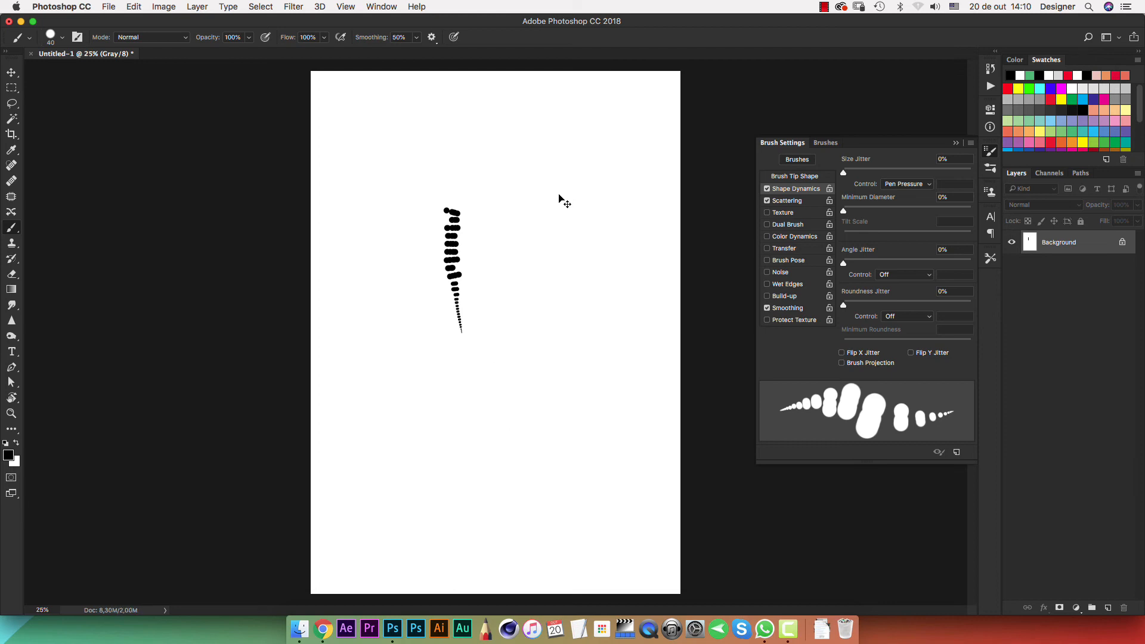
key(super+z)
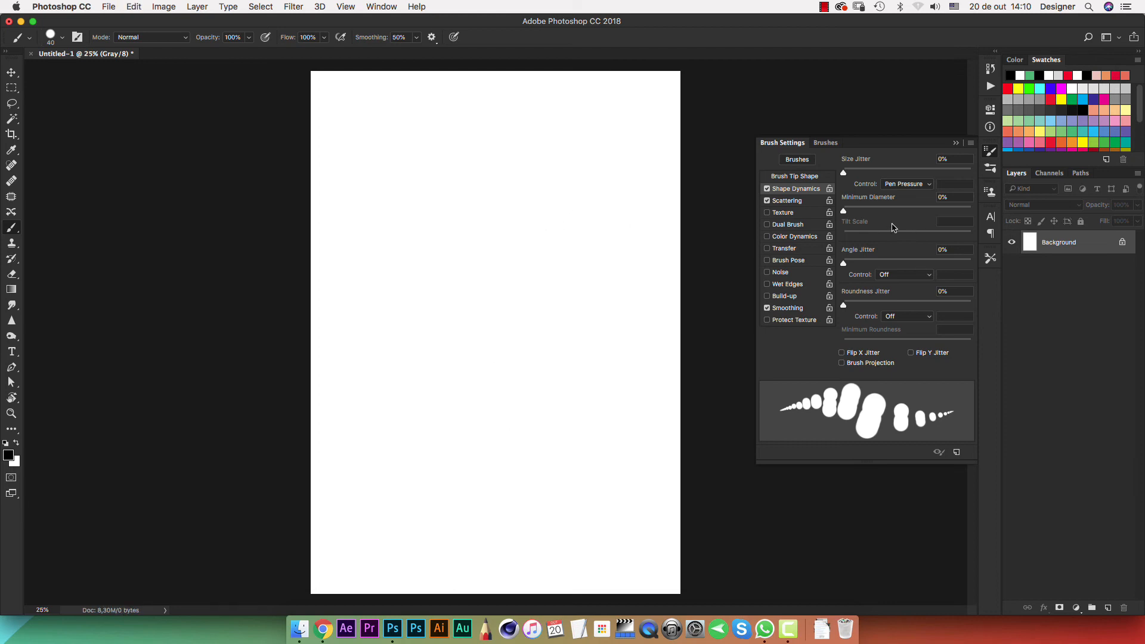
- Enable Transfer for the brush, then paint and undo a fading vertical test stroke
click(789, 249)
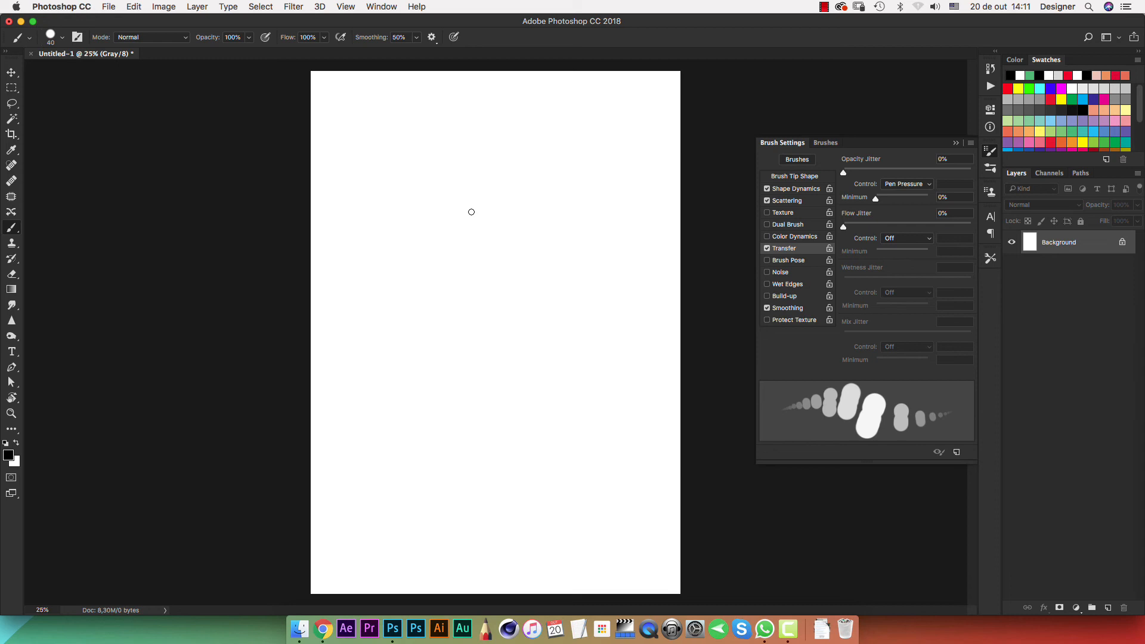
drag(472, 209, 470, 338)
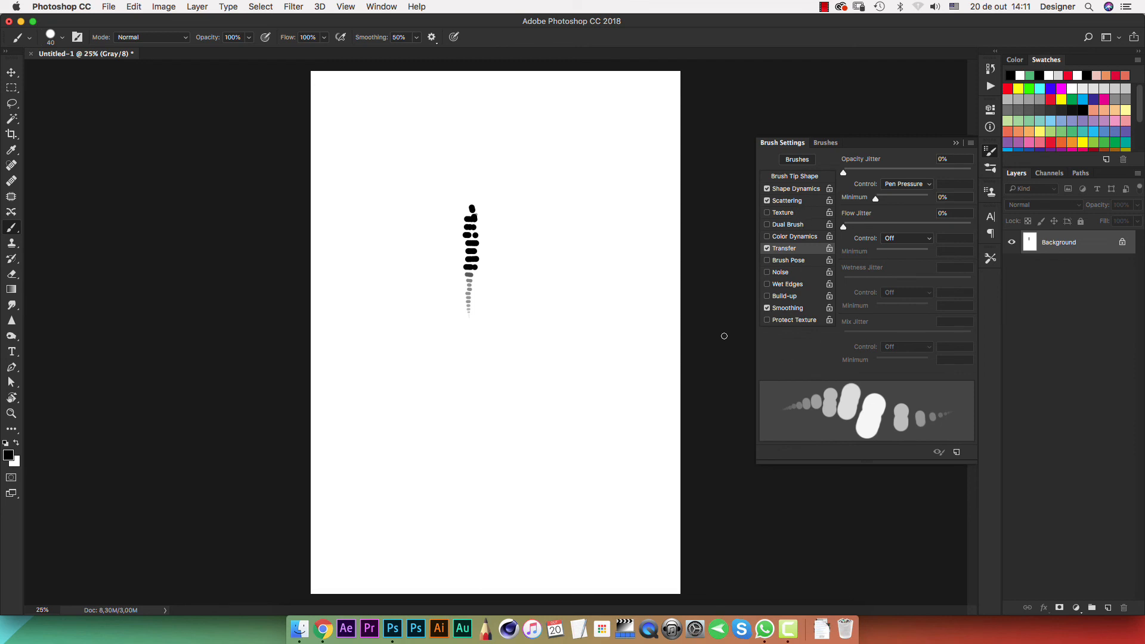
key(super+z)
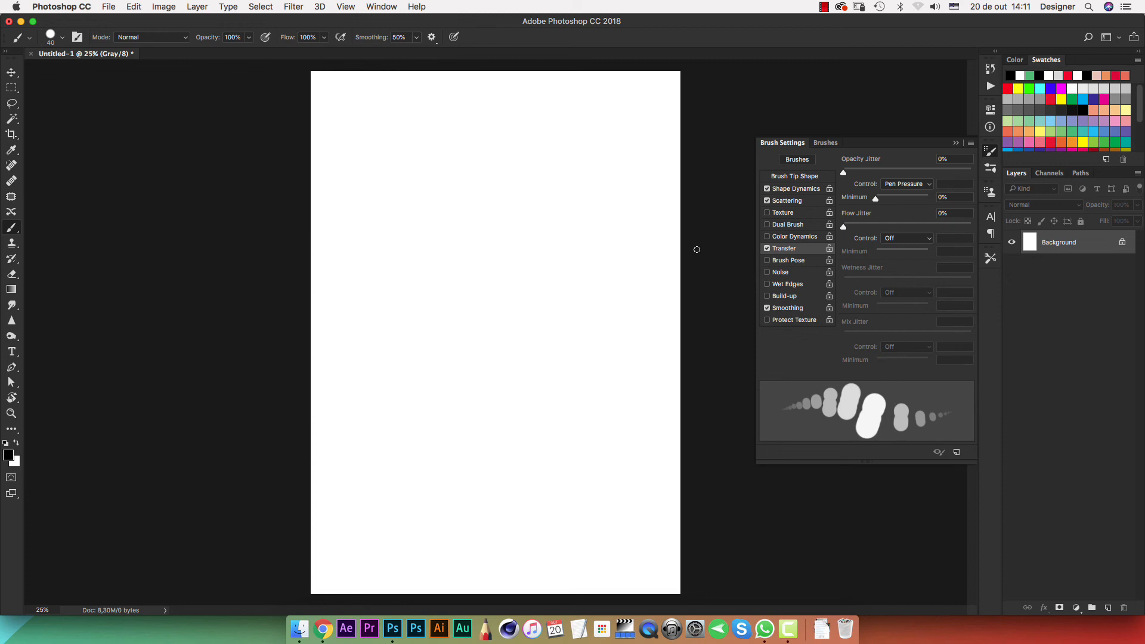
- Reduce the brush size to 15 px and paint a fan of thin hair-like strokes spreading downward near the page's middle
key(bracketleft)
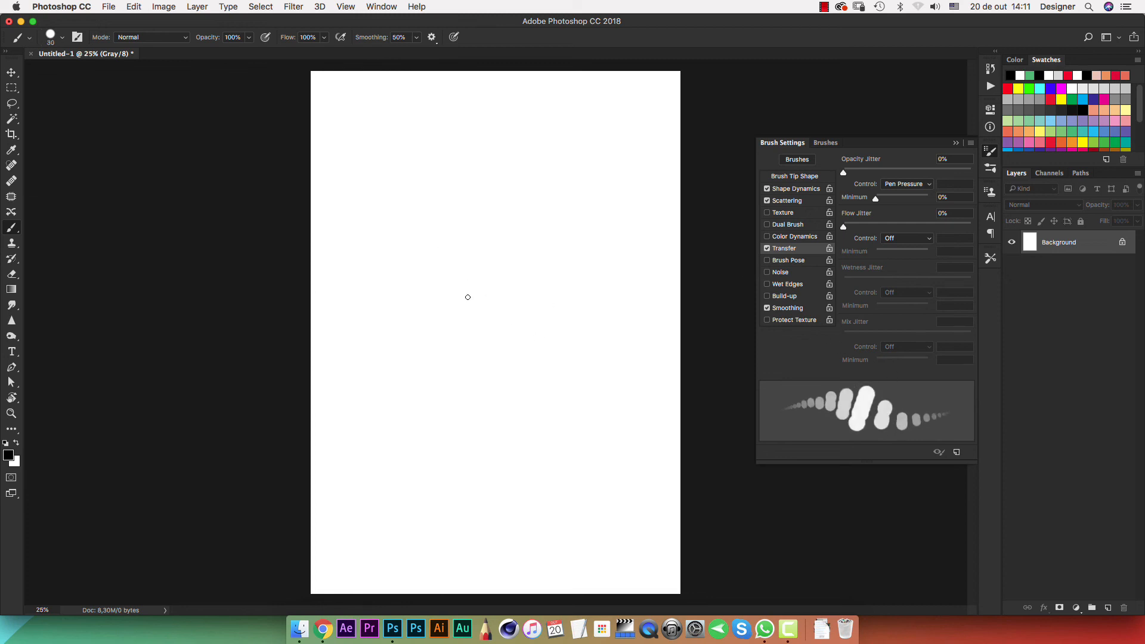
key(bracketleft)
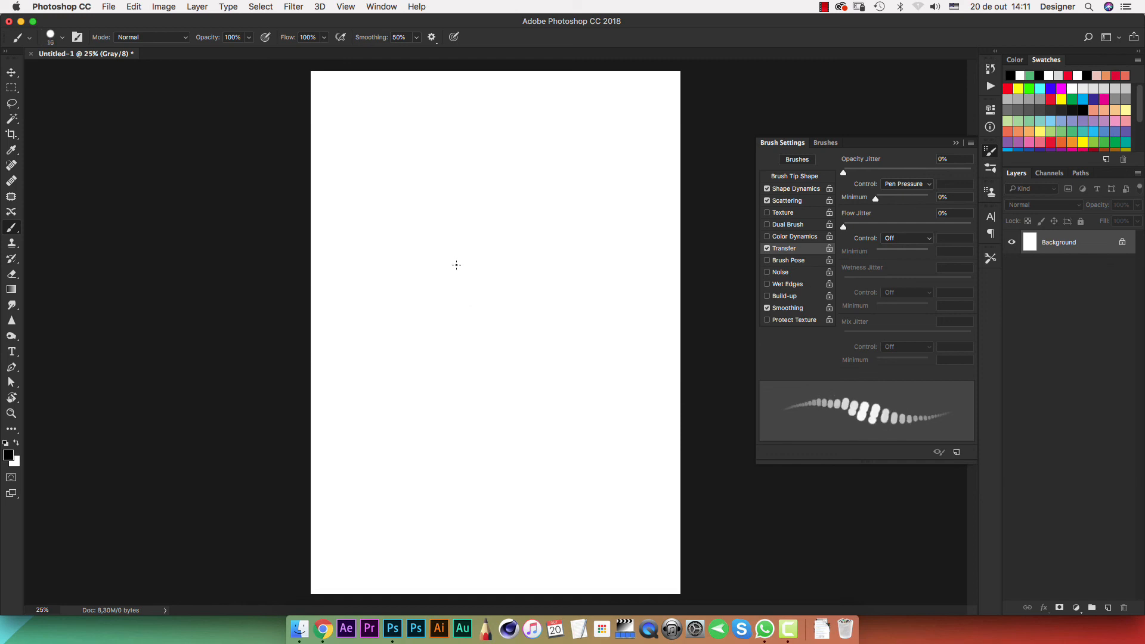
mouse_move(453, 235)
mouse_down()
mouse_move(435, 345)
mouse_move(446, 285)
mouse_move(445, 327)
mouse_move(468, 342)
mouse_up()
drag(451, 235, 476, 343)
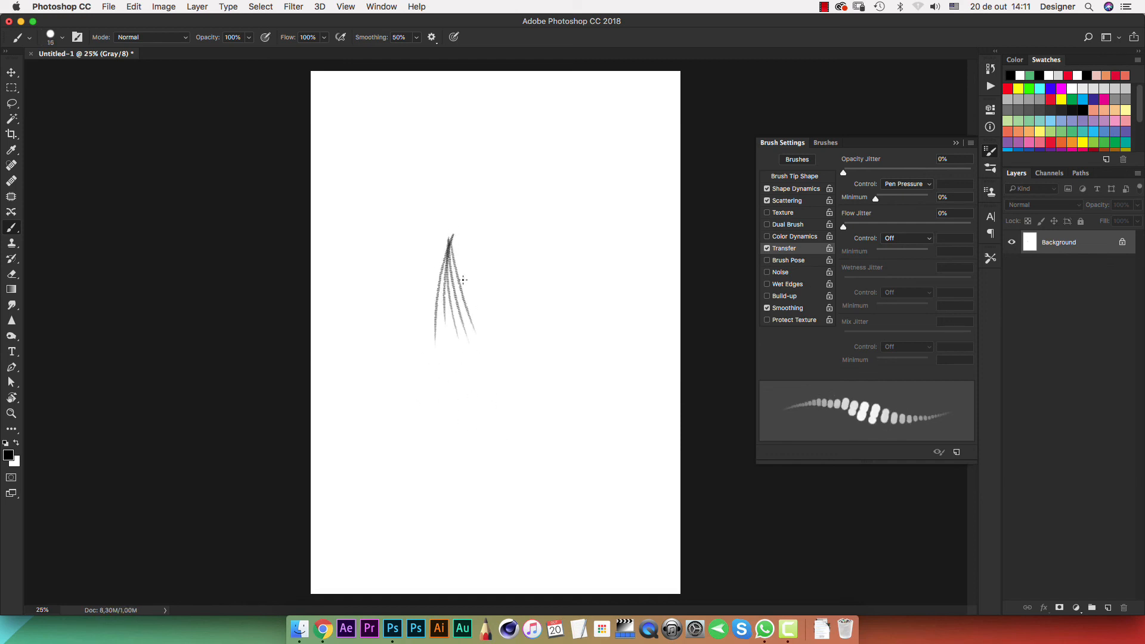
- Set the brush's scatter to 507% and paint a fan of textured strokes downward on the upper right of the page
click(793, 201)
drag(870, 173, 908, 176)
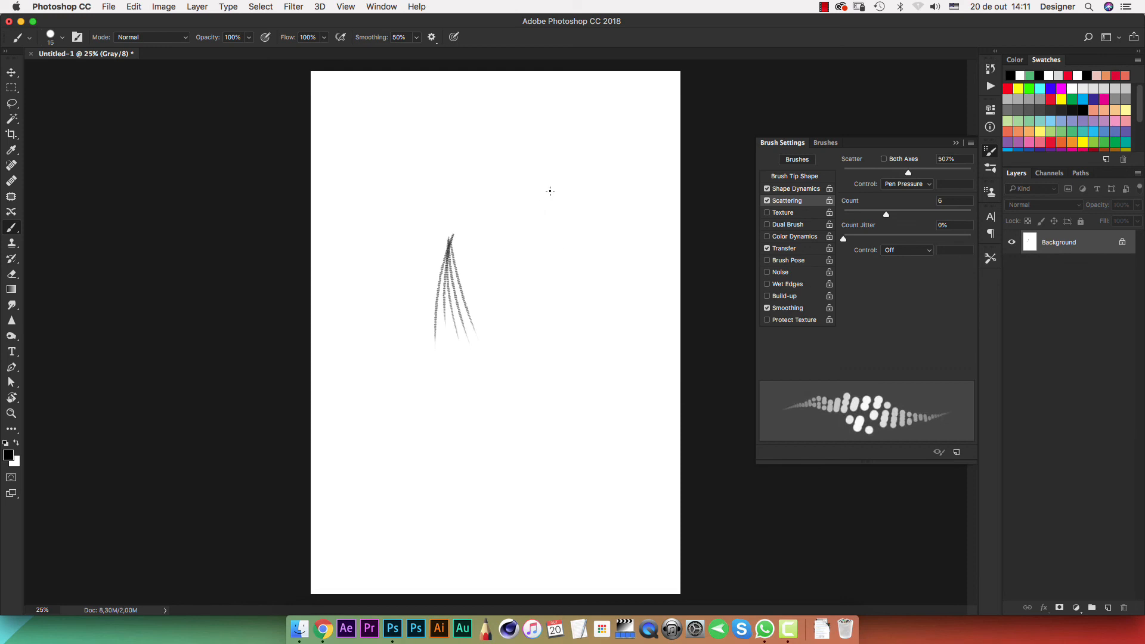
drag(565, 158, 545, 295)
mouse_move(567, 160)
mouse_down()
mouse_move(547, 241)
mouse_move(557, 271)
mouse_up()
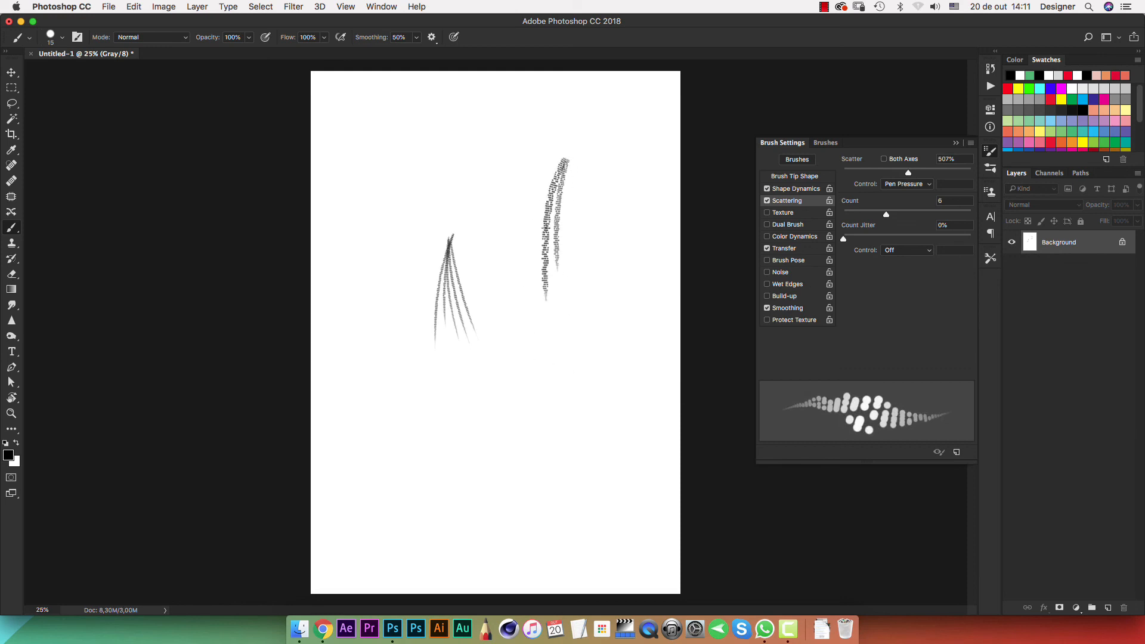
mouse_move(566, 160)
mouse_down()
mouse_move(545, 292)
mouse_move(573, 311)
mouse_up()
mouse_move(565, 169)
mouse_down()
mouse_move(579, 295)
mouse_move(593, 297)
mouse_up()
drag(564, 168, 578, 285)
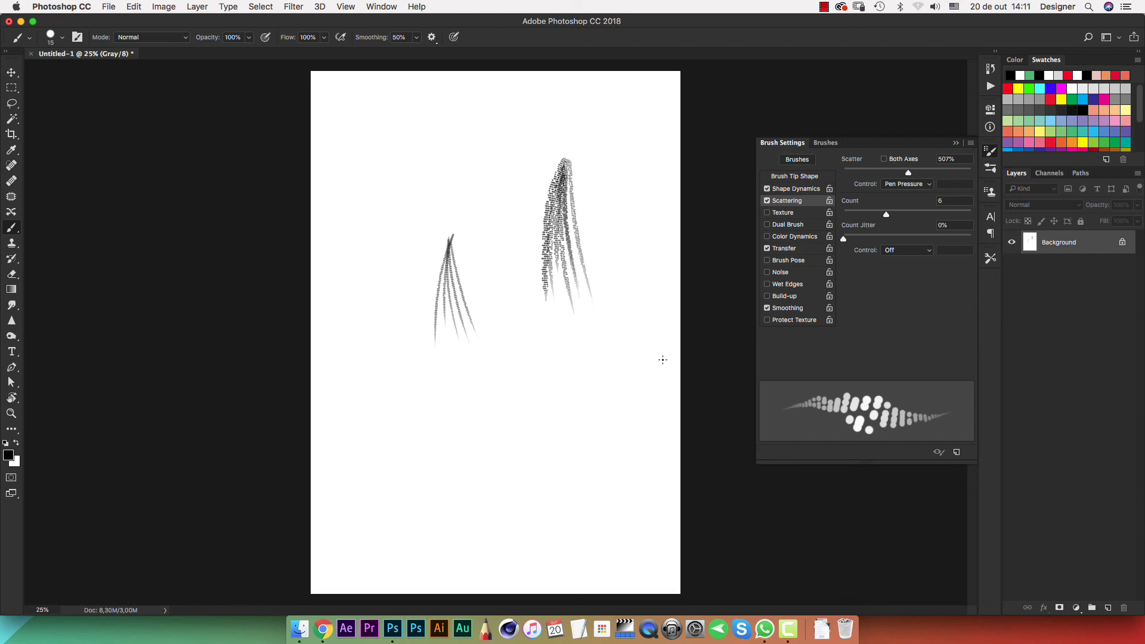
- Set the brush's scatter to 419% and paint a fan of short curved strokes above the thin hair-like ones
click(898, 173)
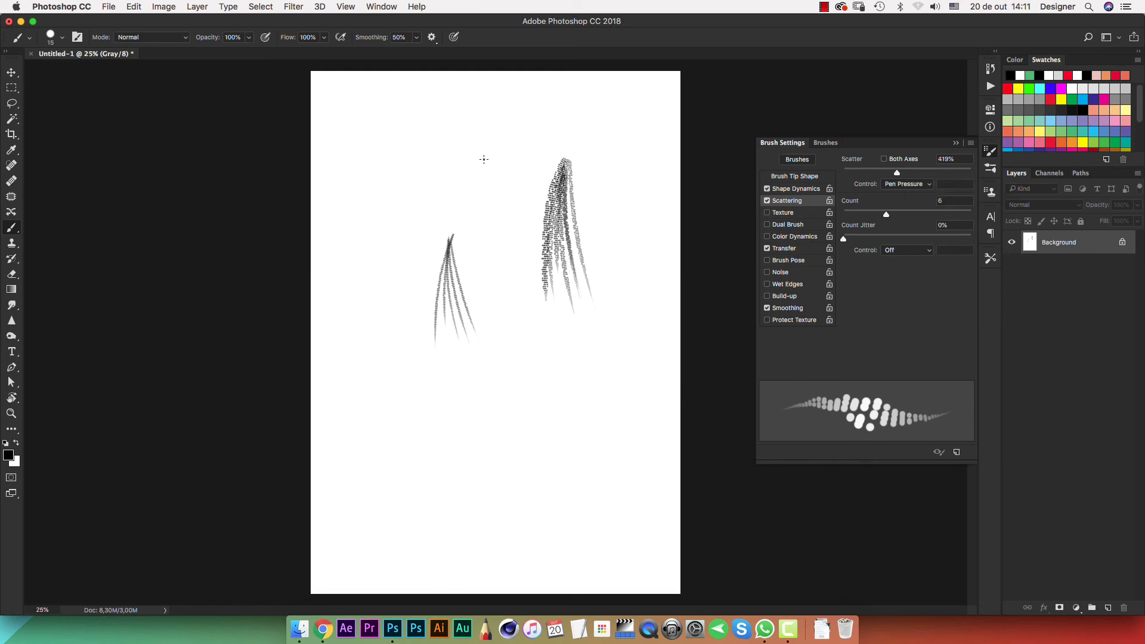
mouse_move(482, 176)
mouse_down()
mouse_move(431, 186)
mouse_move(428, 209)
mouse_up()
mouse_move(485, 176)
mouse_down()
mouse_move(433, 219)
mouse_move(441, 227)
mouse_up()
mouse_move(484, 175)
mouse_down()
mouse_move(457, 189)
mouse_move(447, 236)
mouse_up()
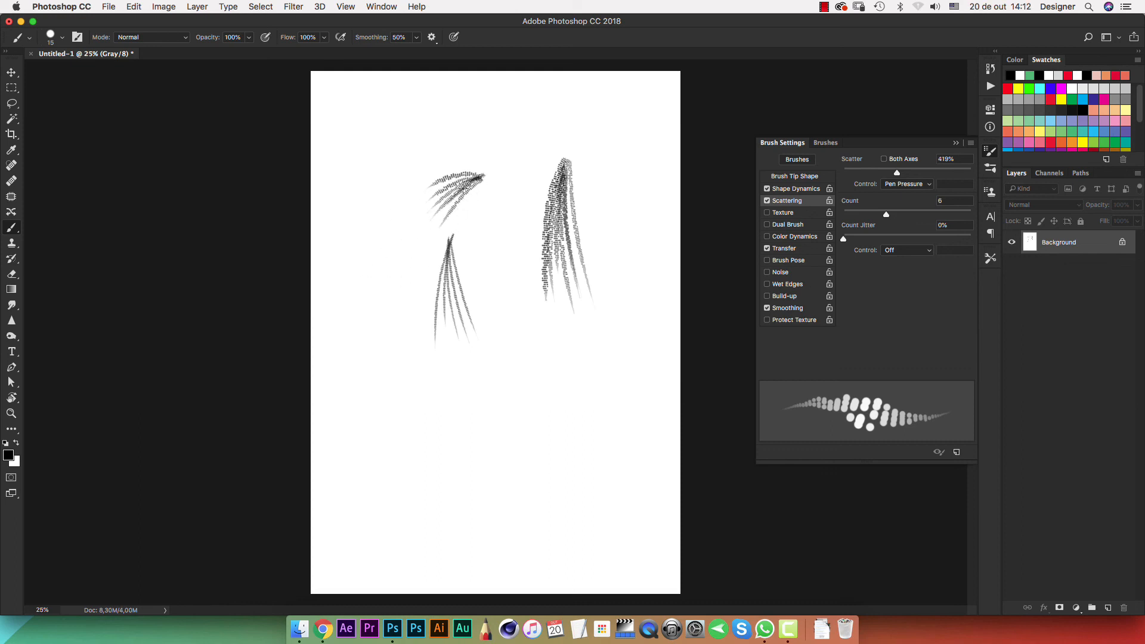